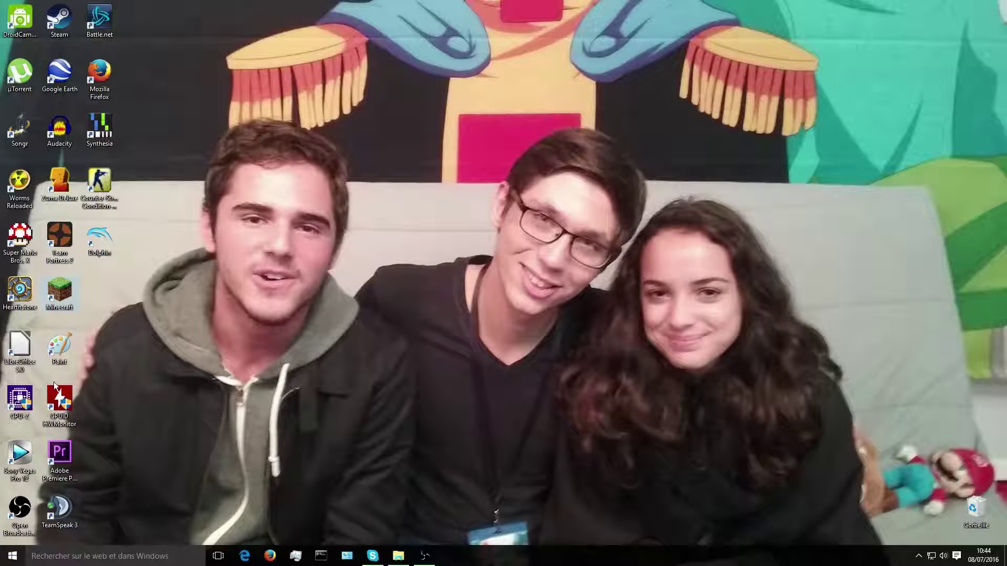
# Search the computer for fraps and close the search without opening anything
pyautogui.click(175, 559)
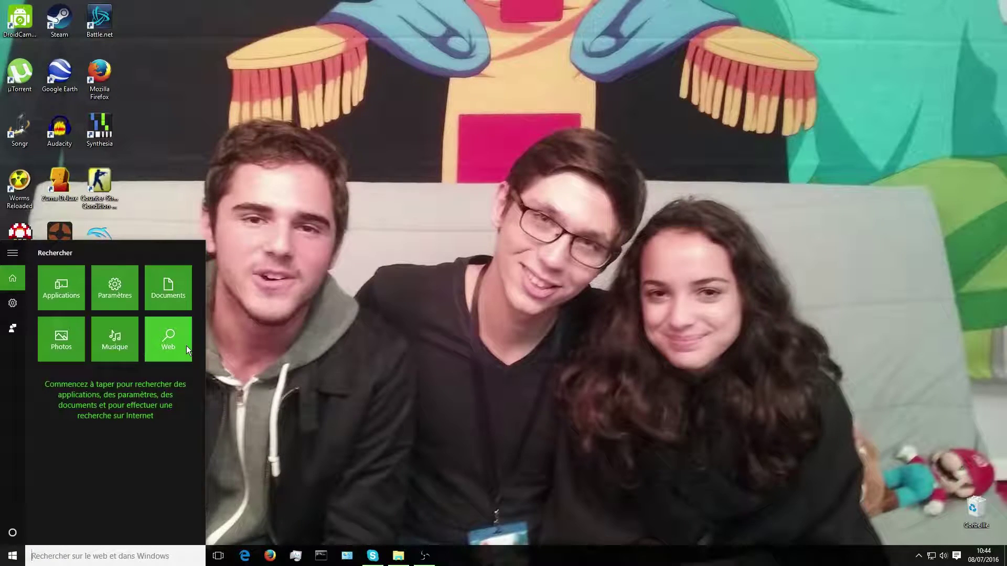
pyautogui.write('fraps')
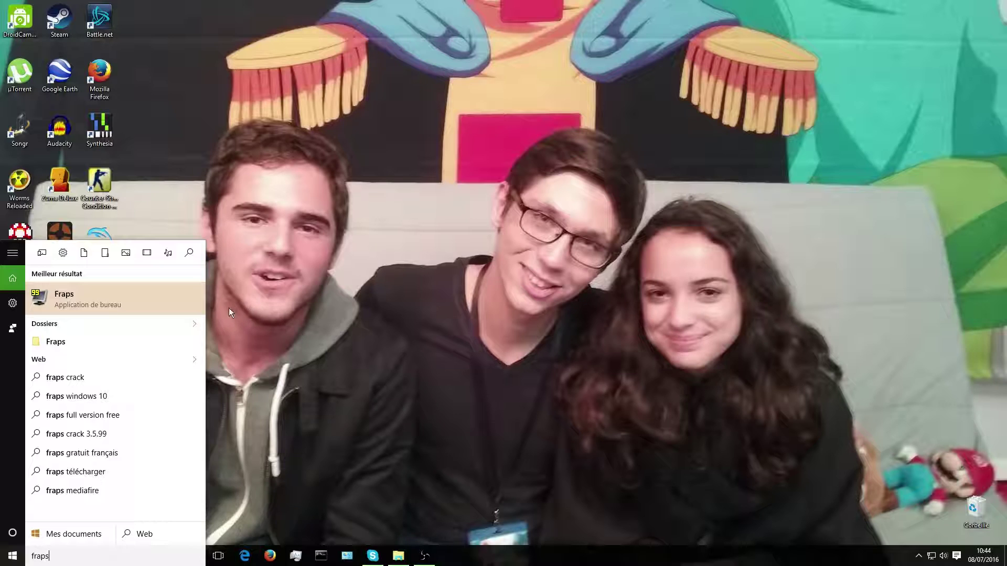
pyautogui.click(476, 107)
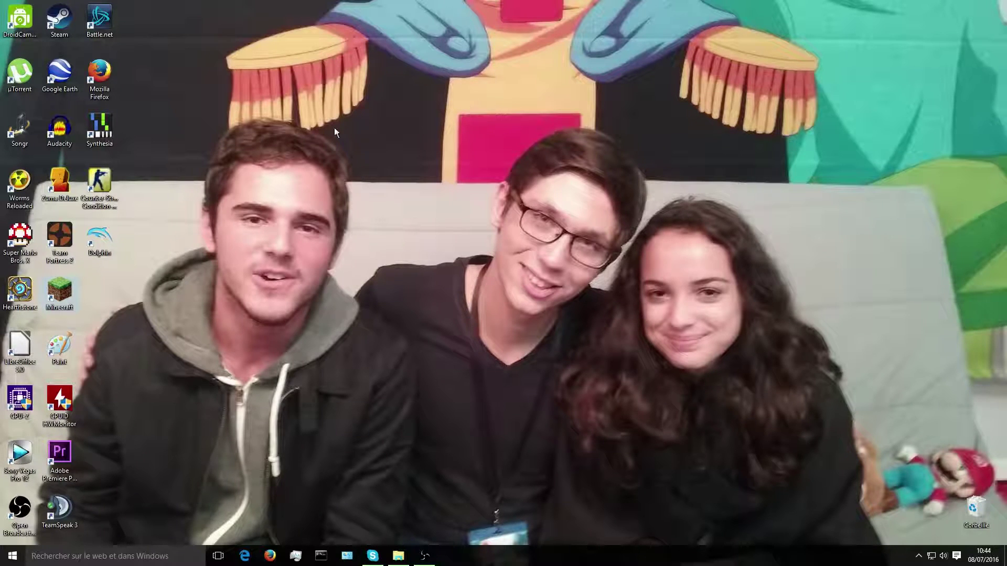
# Switch to Open Broadcaster Software, look through its settings categories including shortcuts, Quick Sync encoder and general options, and cancel the settings
pyautogui.click(425, 556)
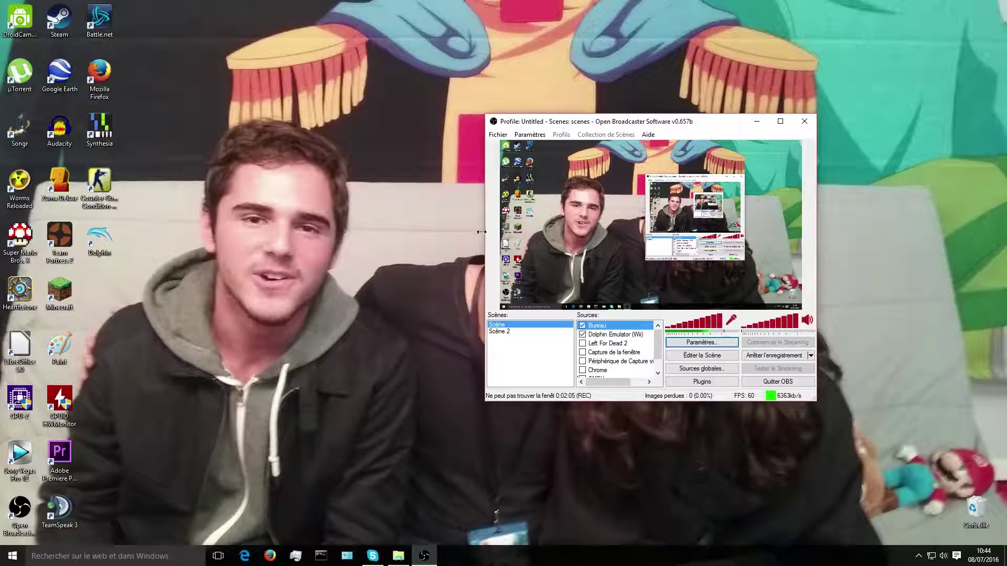
pyautogui.click(686, 343)
pyautogui.click(321, 129)
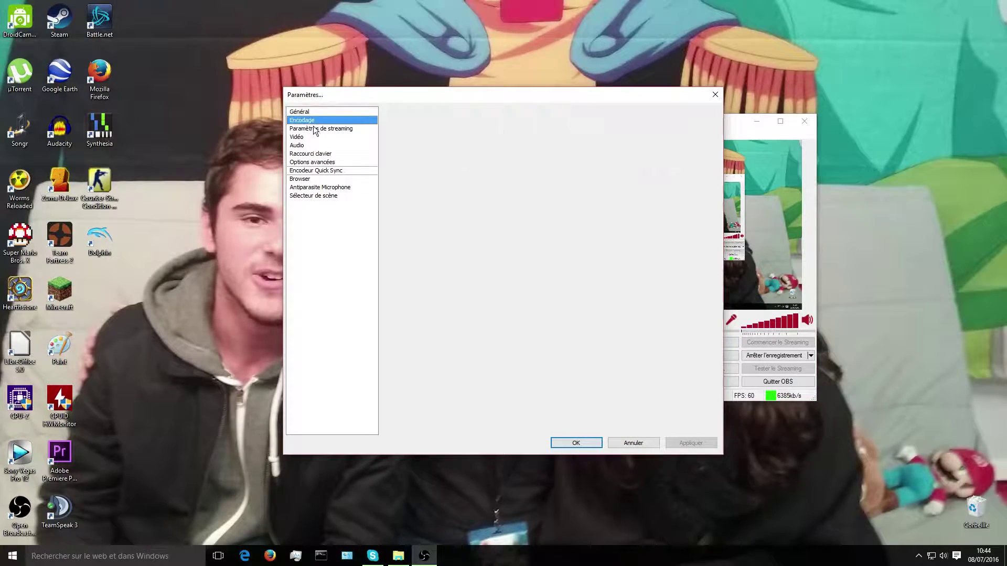
pyautogui.click(315, 137)
pyautogui.click(311, 145)
pyautogui.click(311, 154)
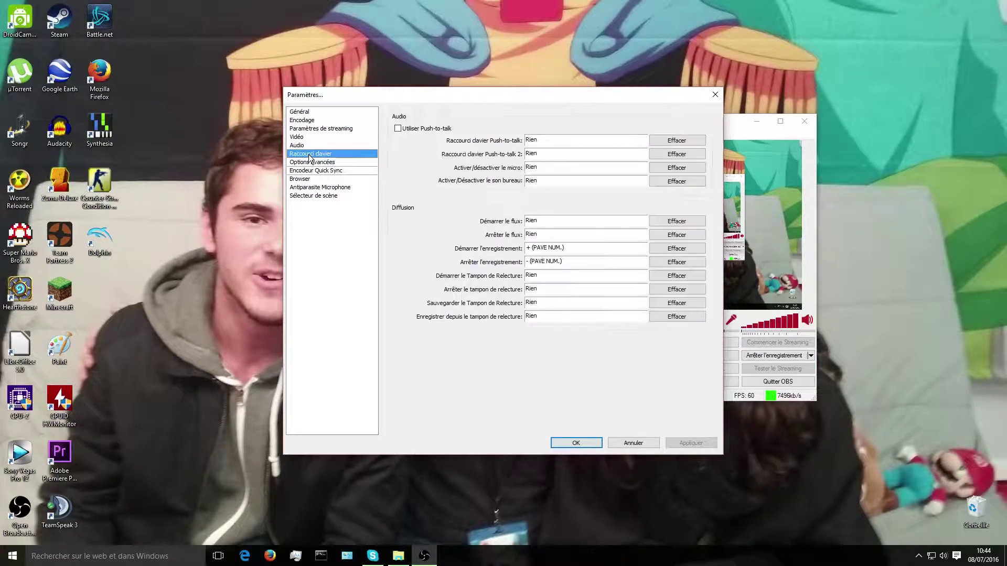
pyautogui.click(311, 163)
pyautogui.click(313, 171)
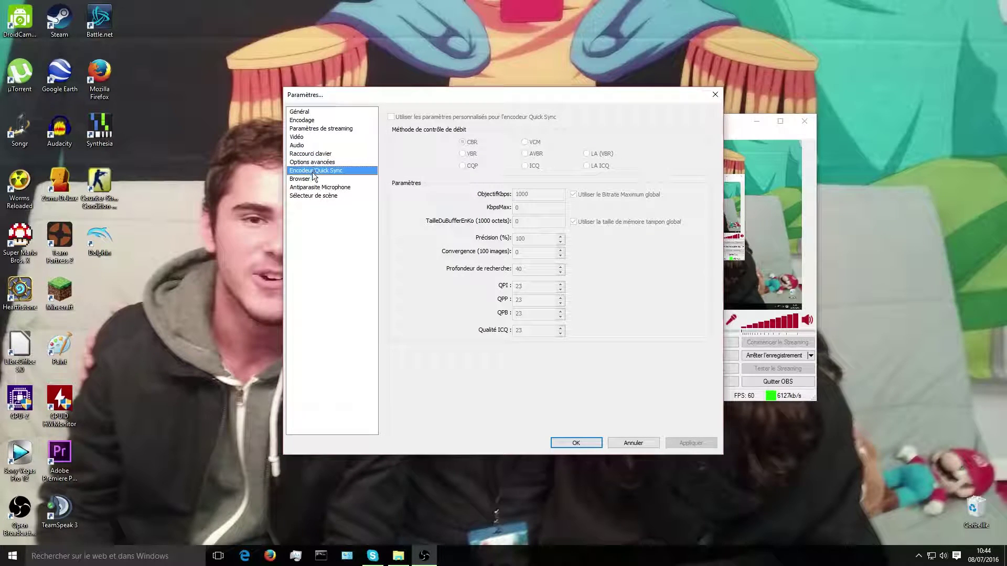
pyautogui.click(313, 179)
pyautogui.click(313, 195)
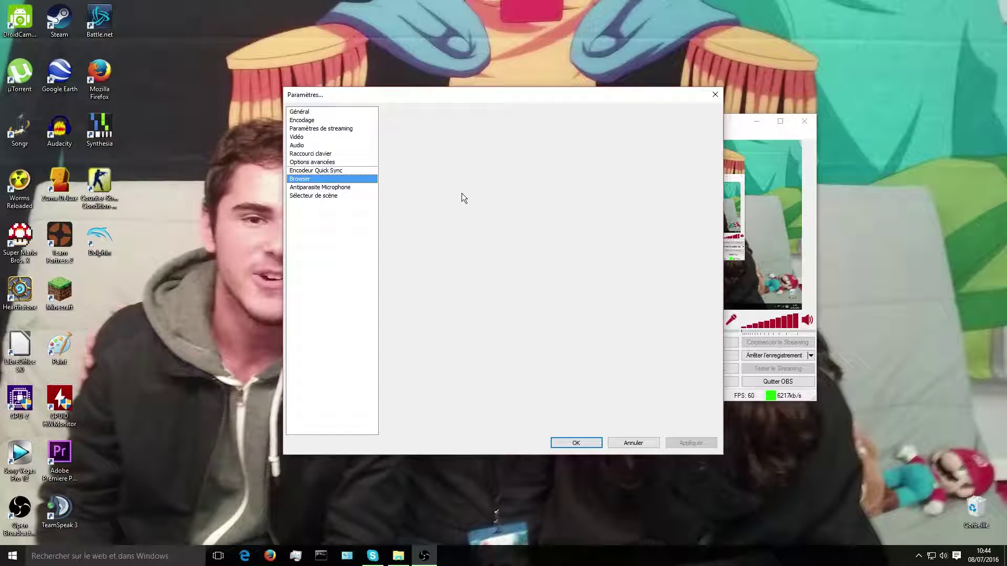
pyautogui.click(307, 113)
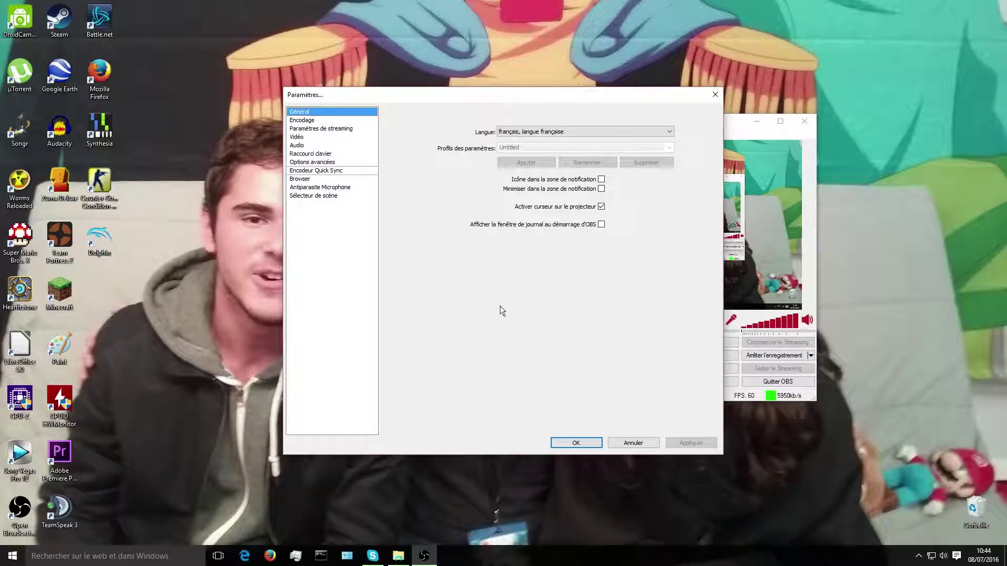
pyautogui.click(633, 443)
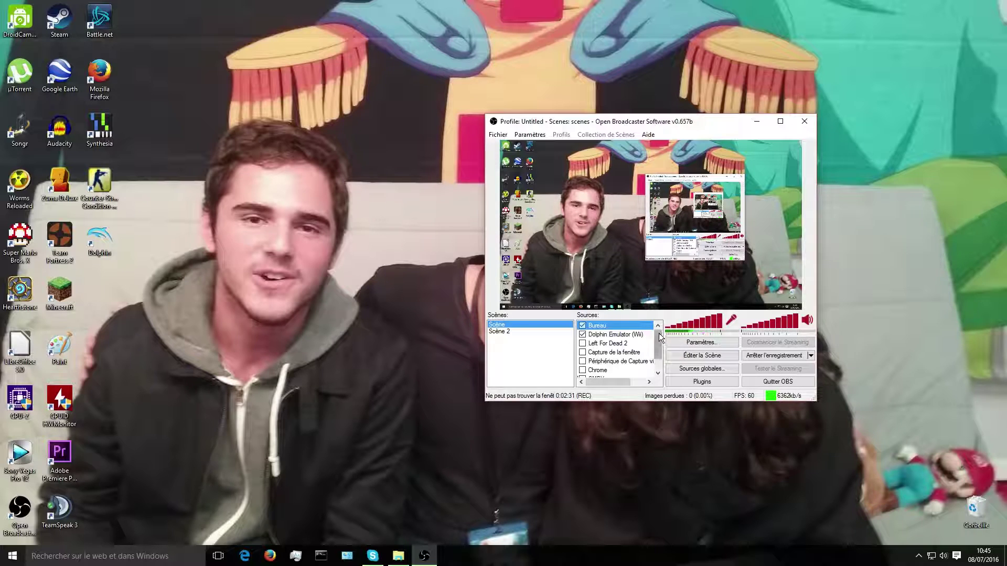
# Look through the full list of sources in the current scene
pyautogui.scroll(-1, 649, 367)
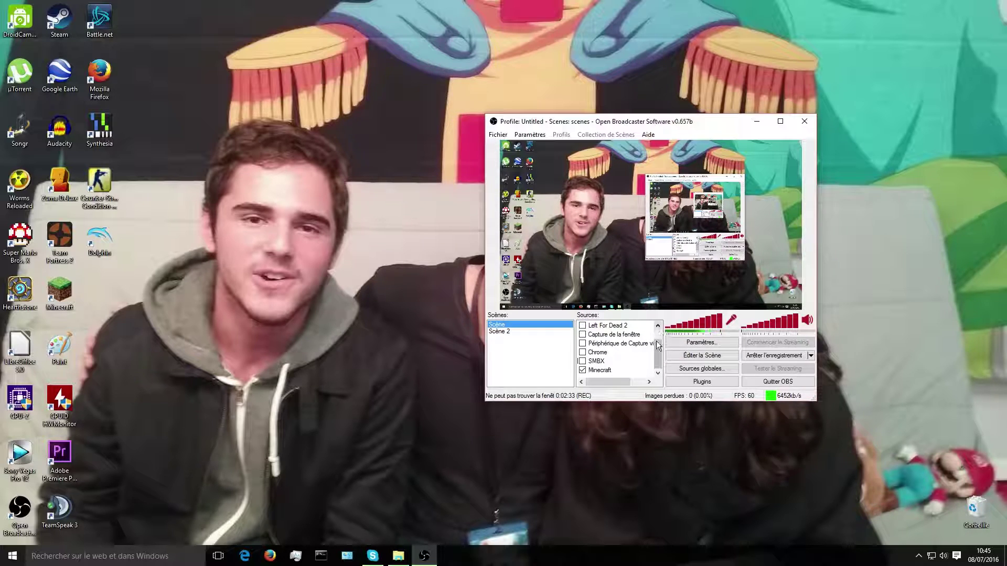
pyautogui.scroll(1, 657, 342)
pyautogui.scroll(-1, 656, 342)
# Open the general settings and examine the available interface languages without changing the selection
pyautogui.click(701, 342)
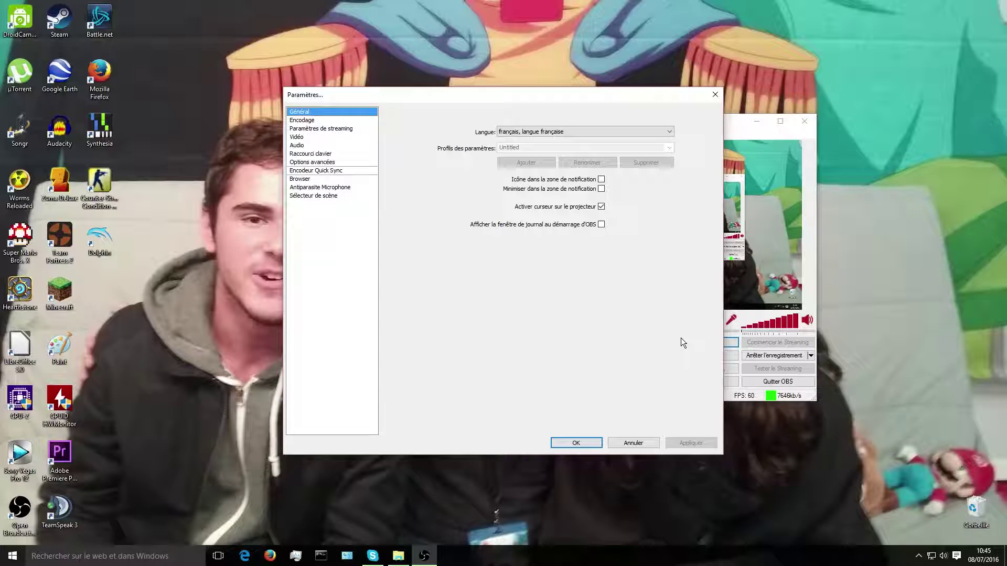
pyautogui.click(523, 131)
pyautogui.click(524, 131)
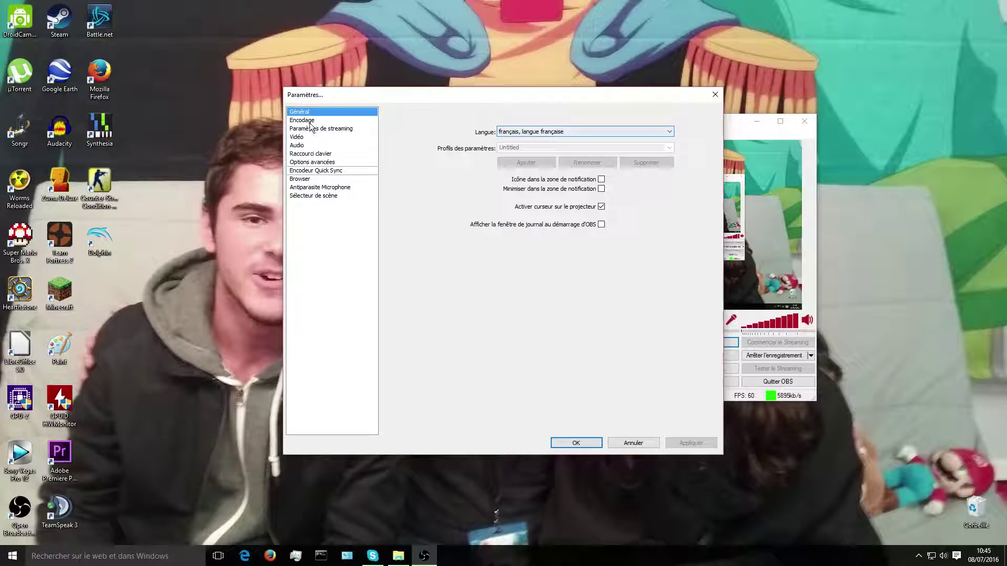
pyautogui.click(548, 132)
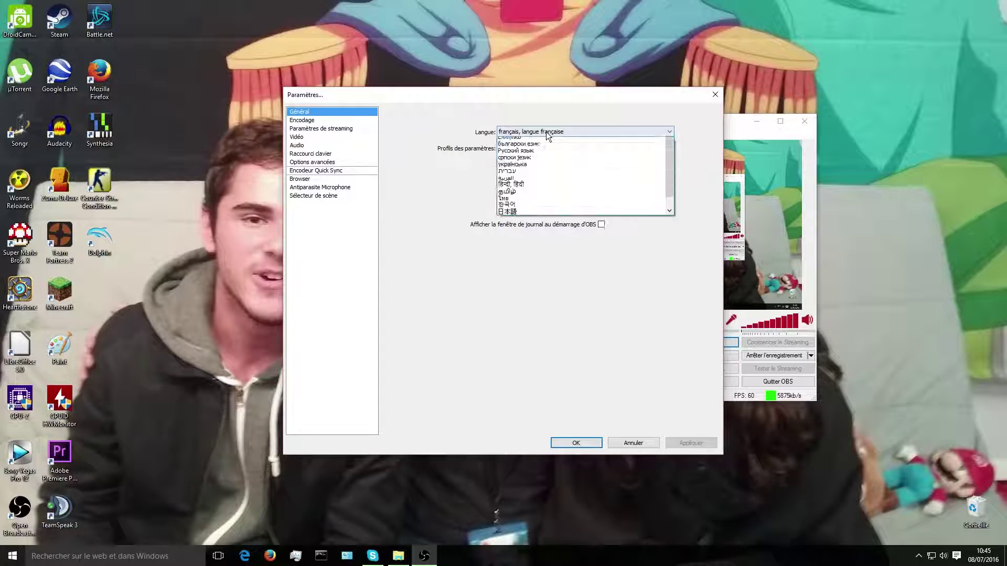
pyautogui.click(308, 110)
# Set the video encoding quality to 10 and enable a custom buffer size in the encoding settings
pyautogui.click(309, 120)
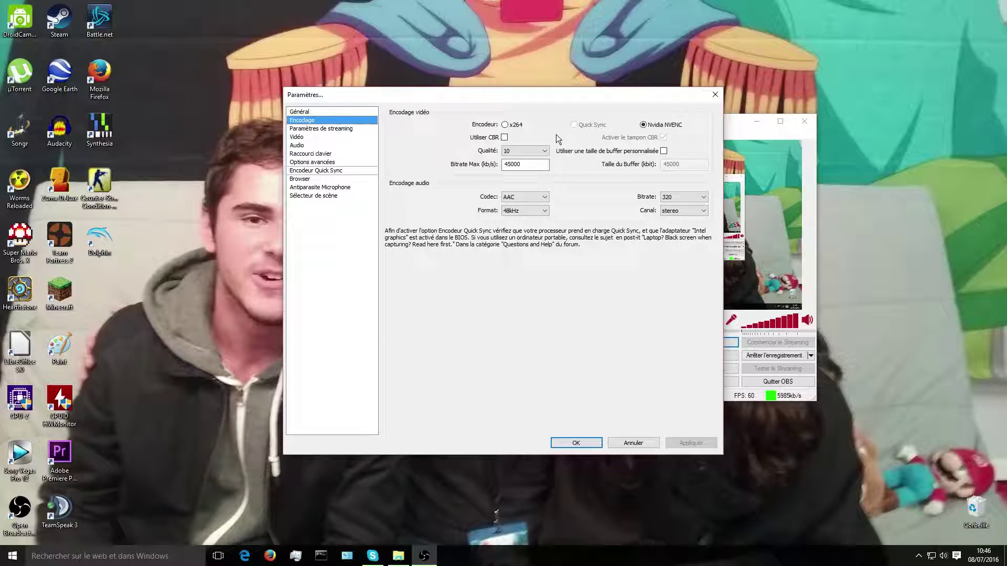
pyautogui.click(511, 151)
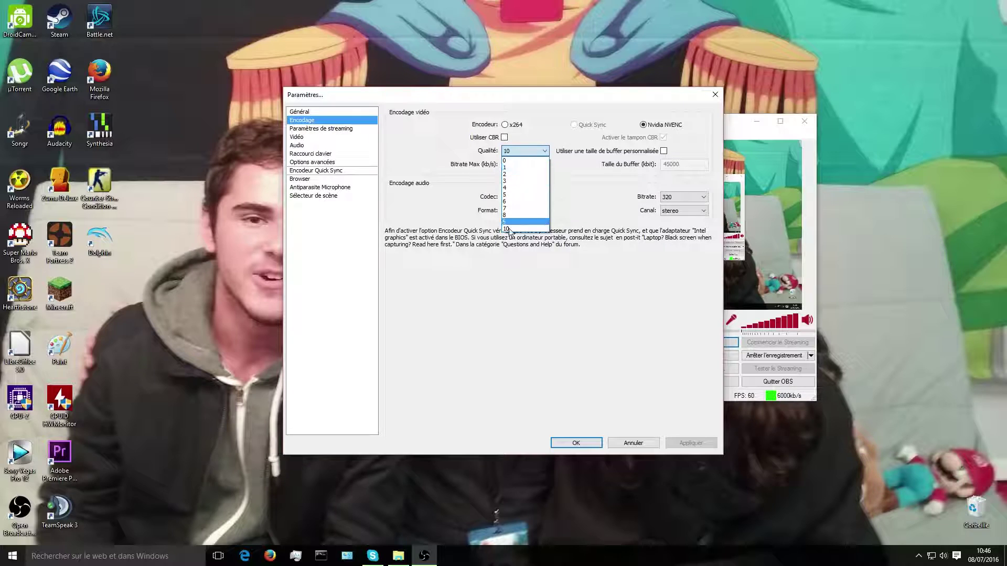
pyautogui.click(509, 229)
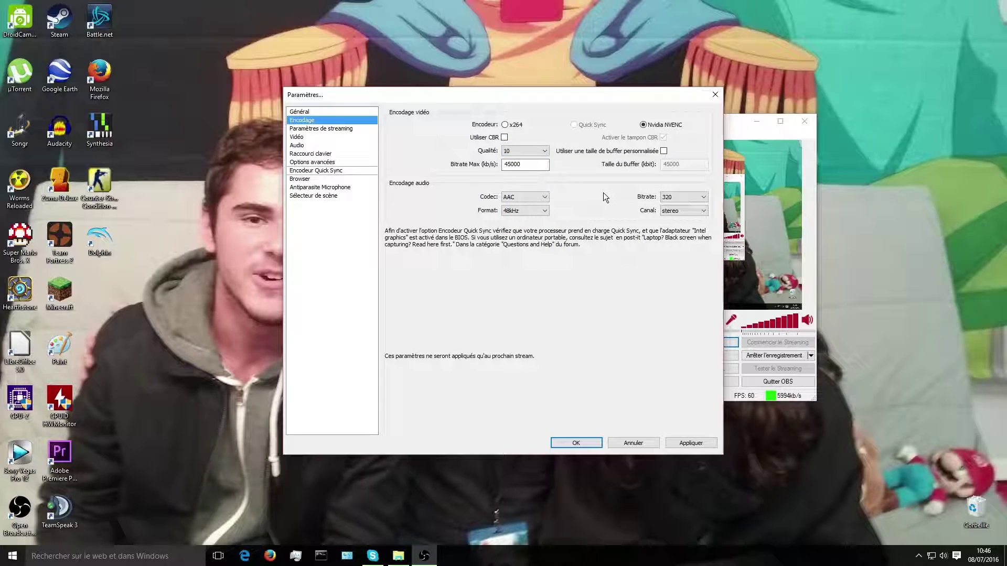
pyautogui.click(663, 151)
pyautogui.moveTo(527, 166)
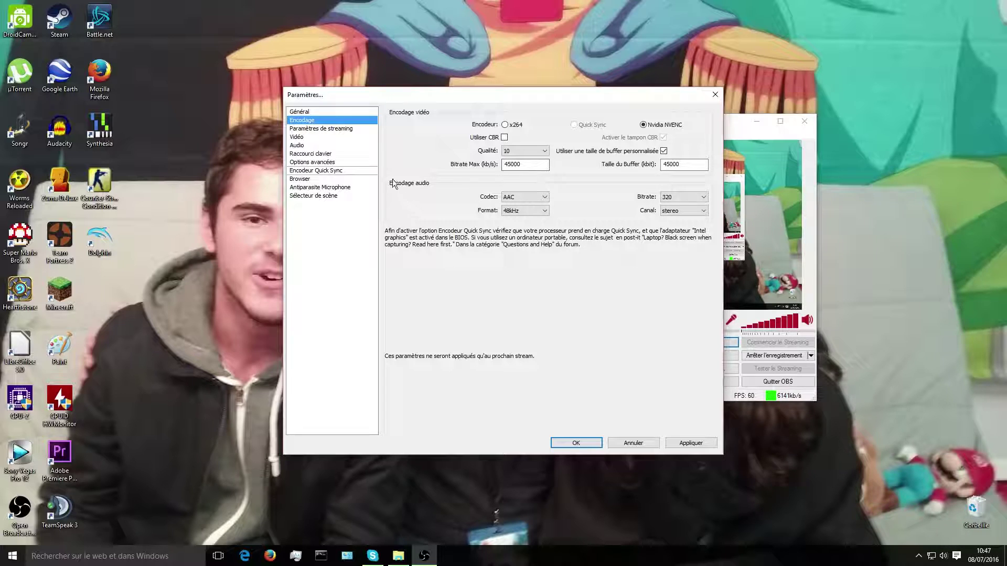
# Keep the audio encoding at AAC, bitrate 320, 48kHz and stereo while reviewing the alternatives, and save the encoding changes
pyautogui.click(540, 198)
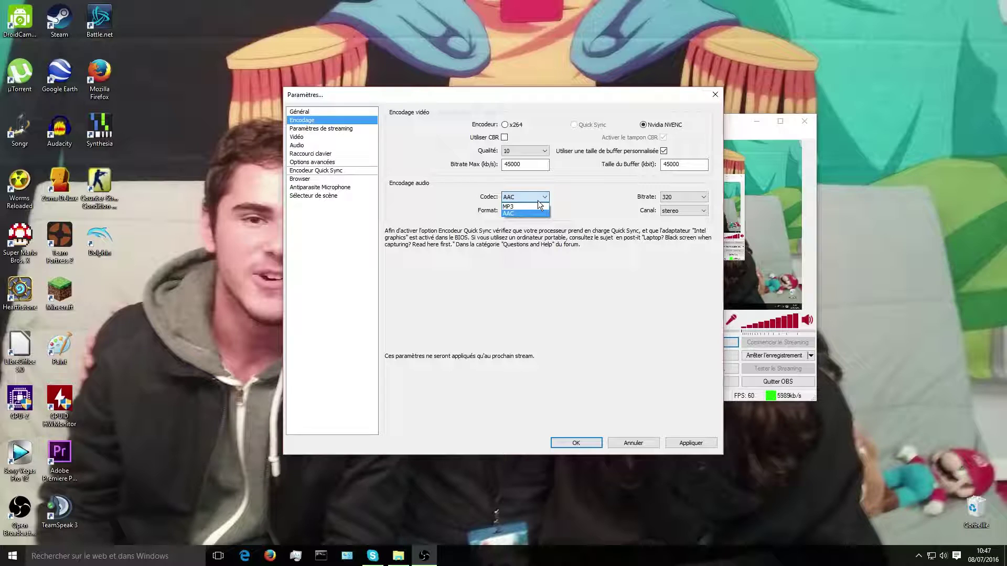
pyautogui.click(529, 200)
pyautogui.click(672, 199)
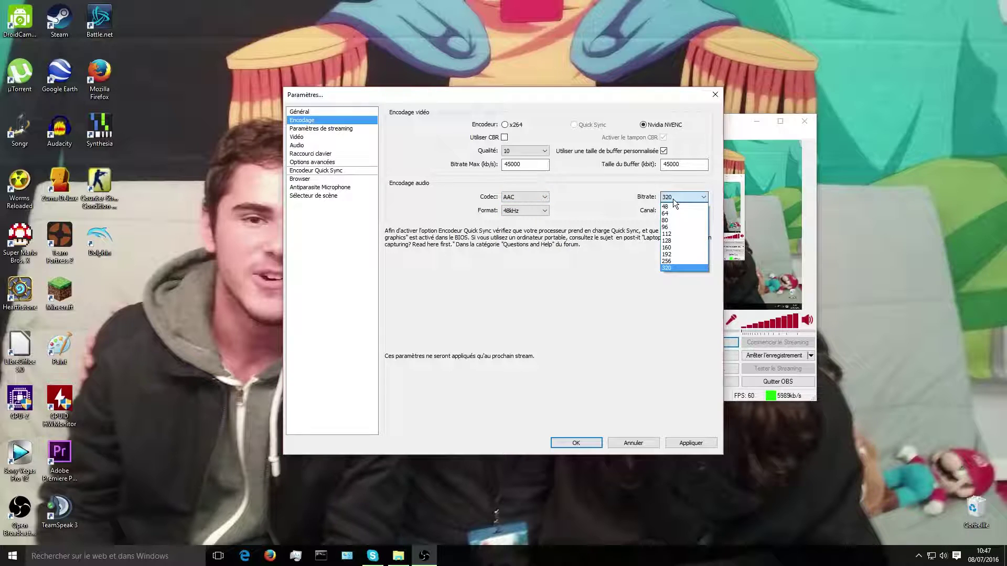
pyautogui.click(674, 200)
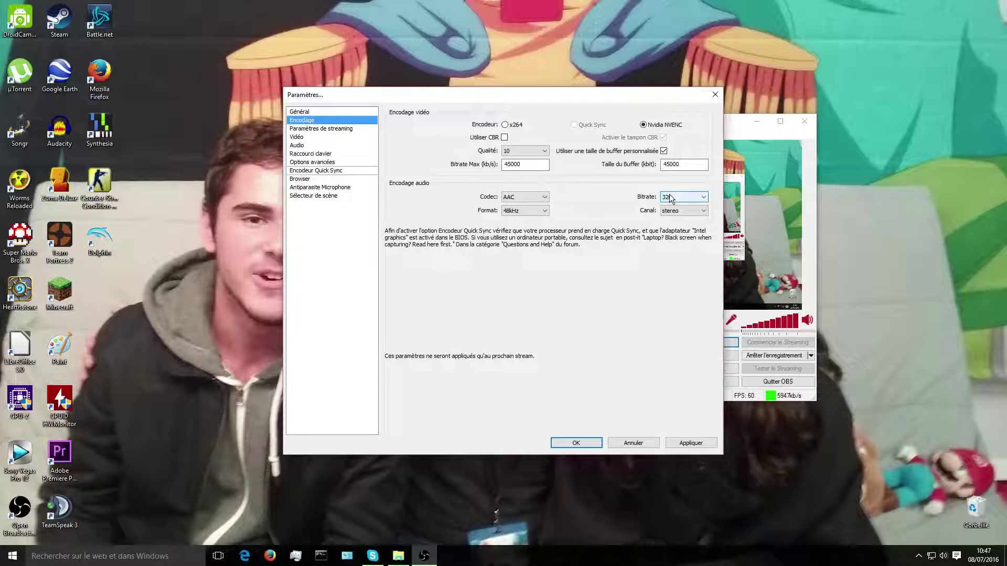
pyautogui.click(669, 194)
pyautogui.click(677, 270)
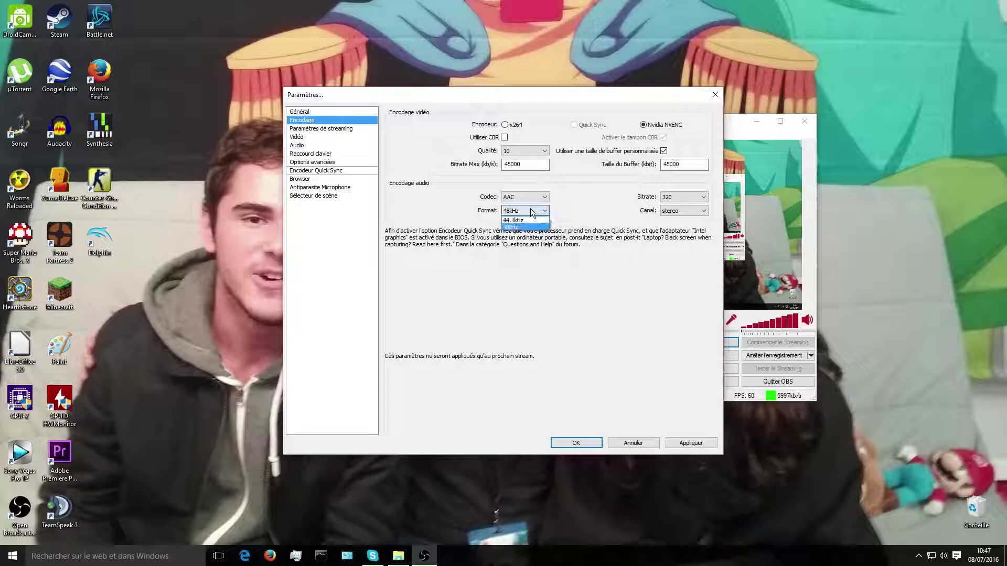
pyautogui.click(678, 219)
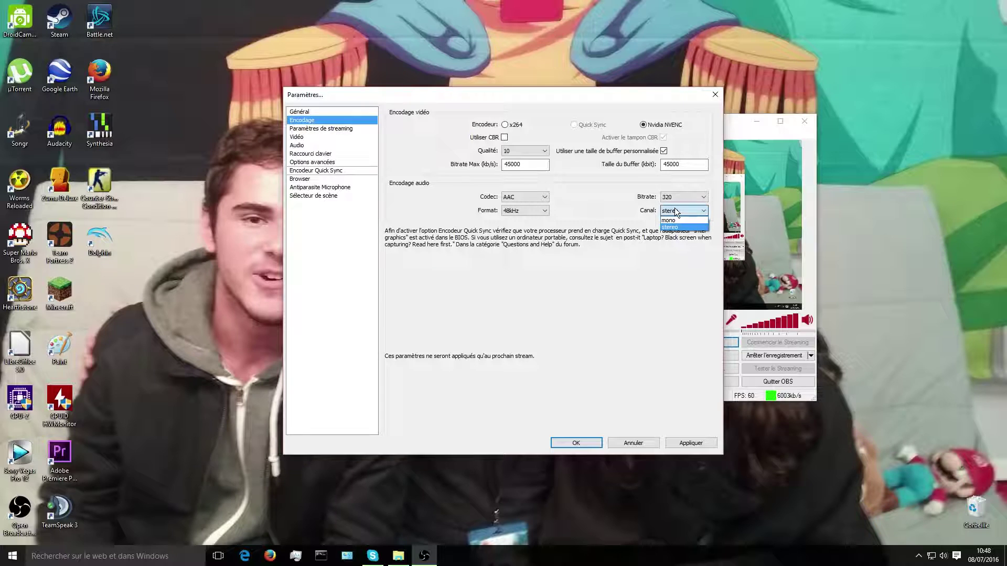
pyautogui.click(317, 129)
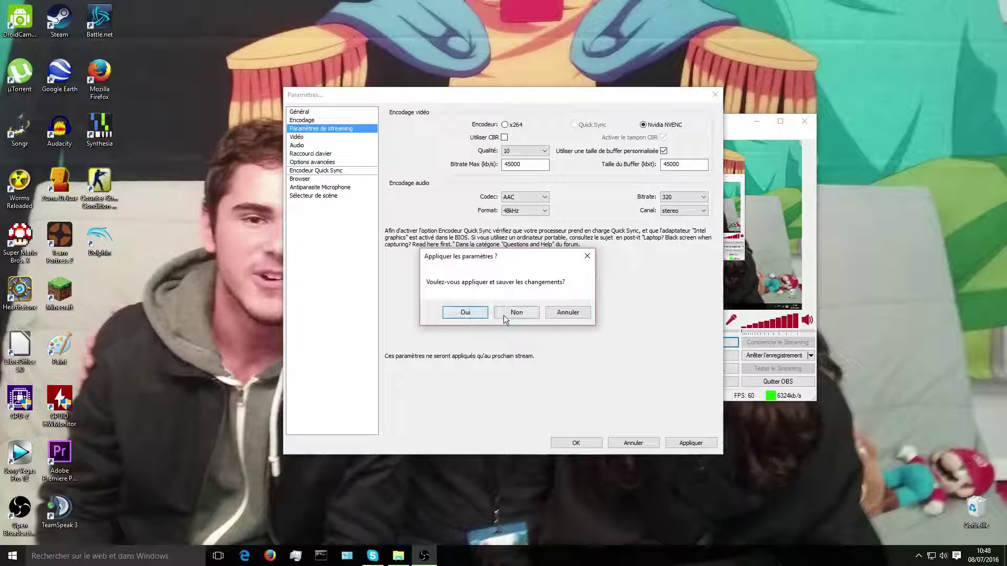
pyautogui.click(464, 313)
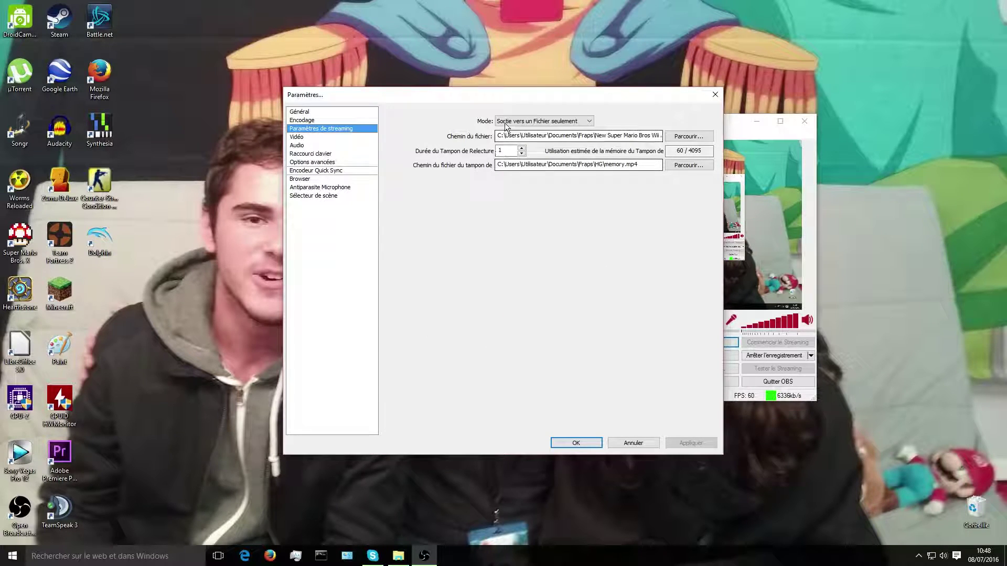
# Try the Stream en Direct mode in the streaming settings, and restore the mode to Sortie vers un Fichier seulement
pyautogui.click(561, 124)
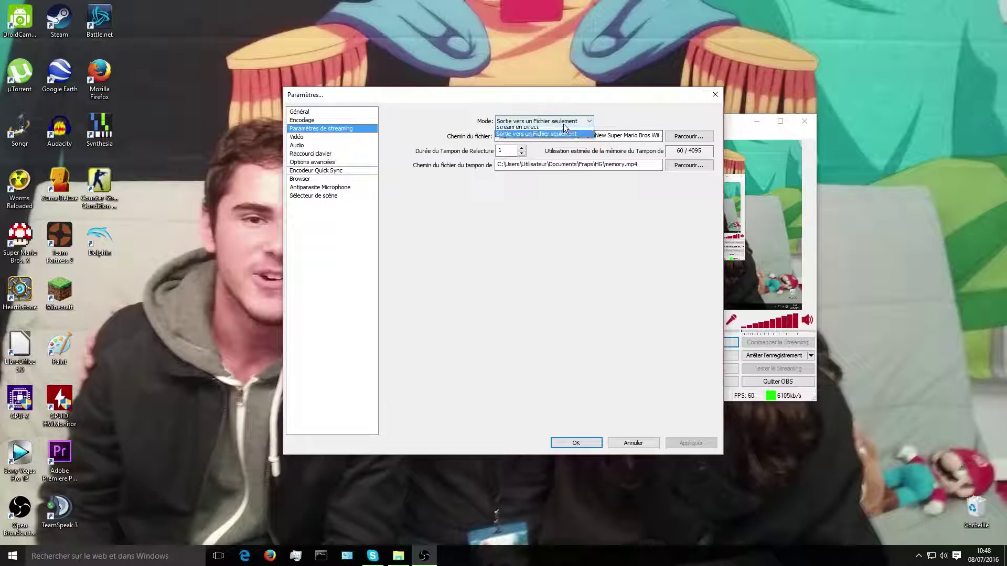
pyautogui.click(545, 131)
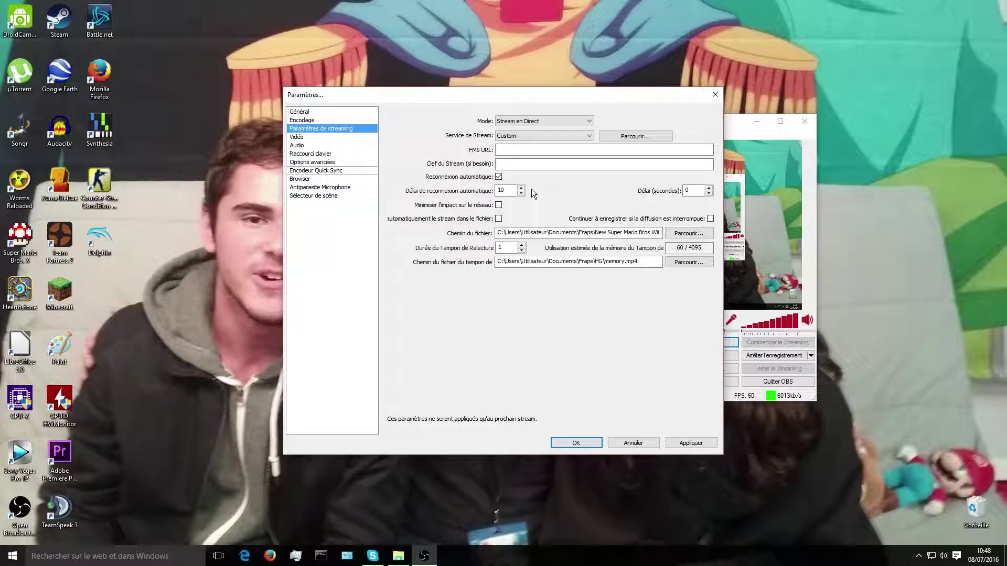
pyautogui.click(535, 121)
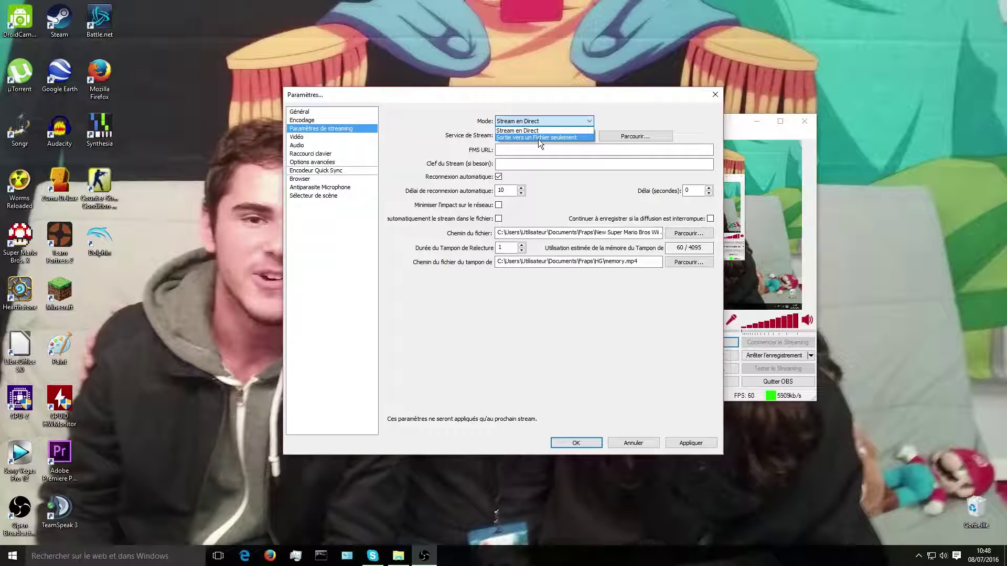
pyautogui.click(538, 139)
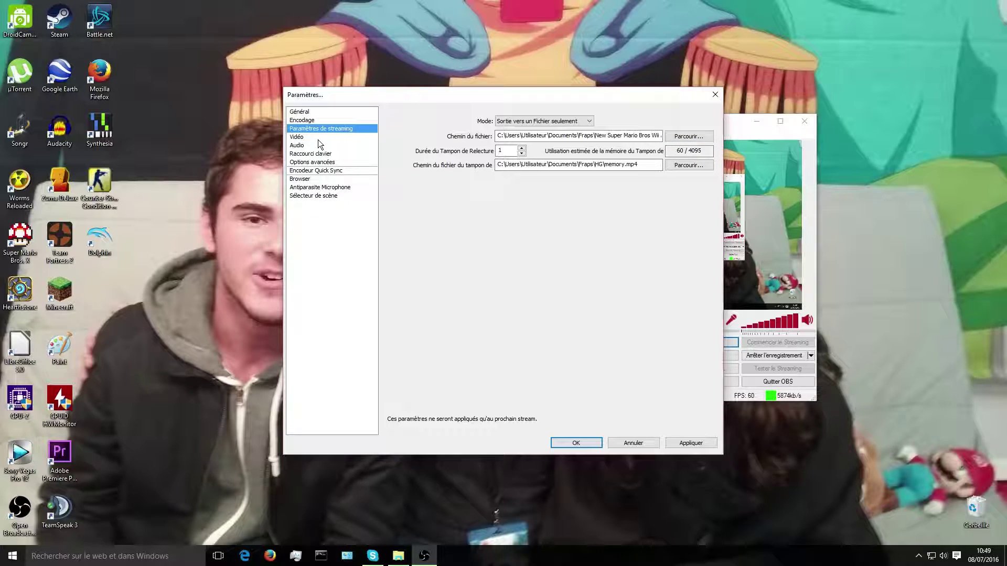
# Check the file formats offered for the replay buffer file, leave MP4 File (*.mp4) chosen, and cancel the save location dialog
pyautogui.click(672, 166)
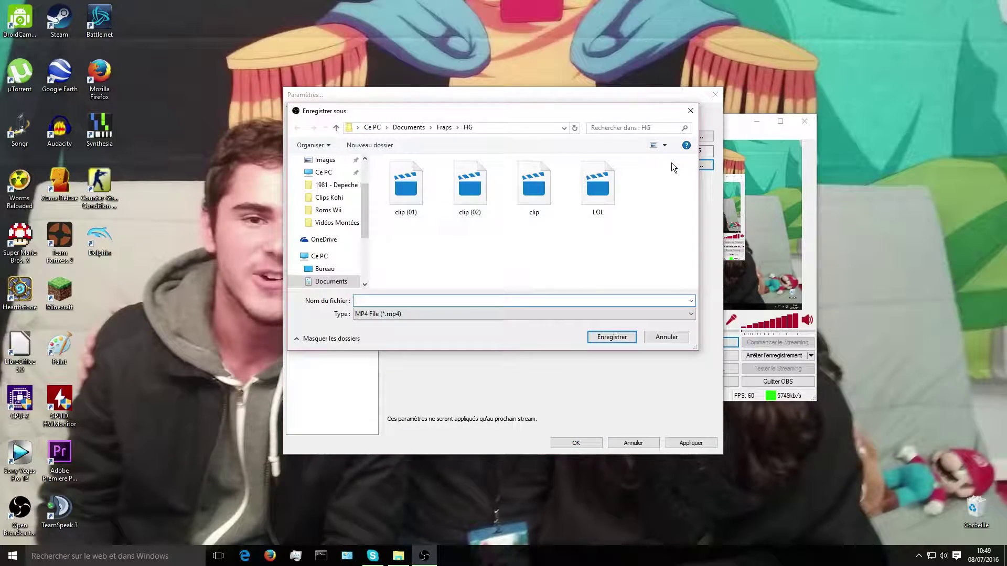
pyautogui.click(476, 313)
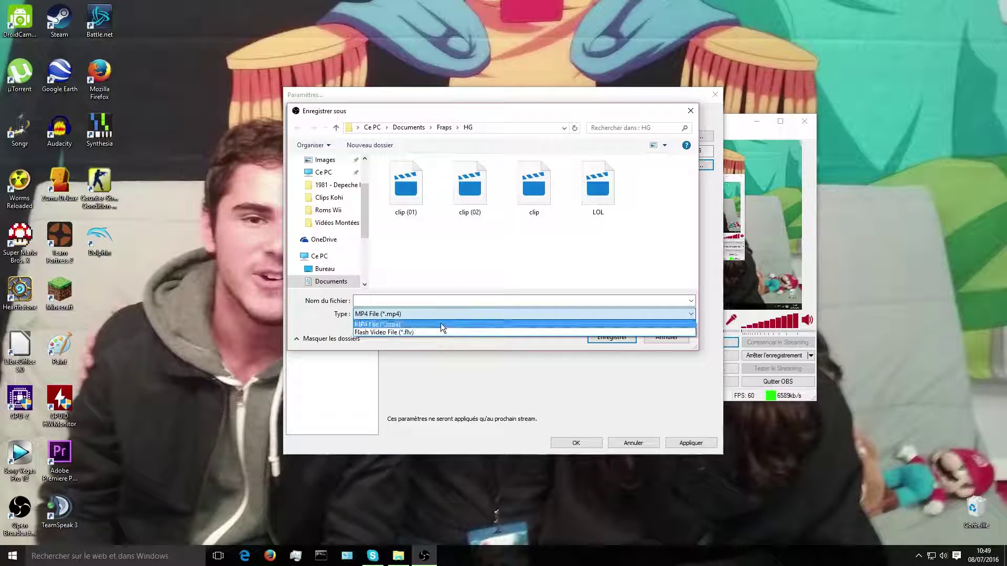
pyautogui.click(388, 324)
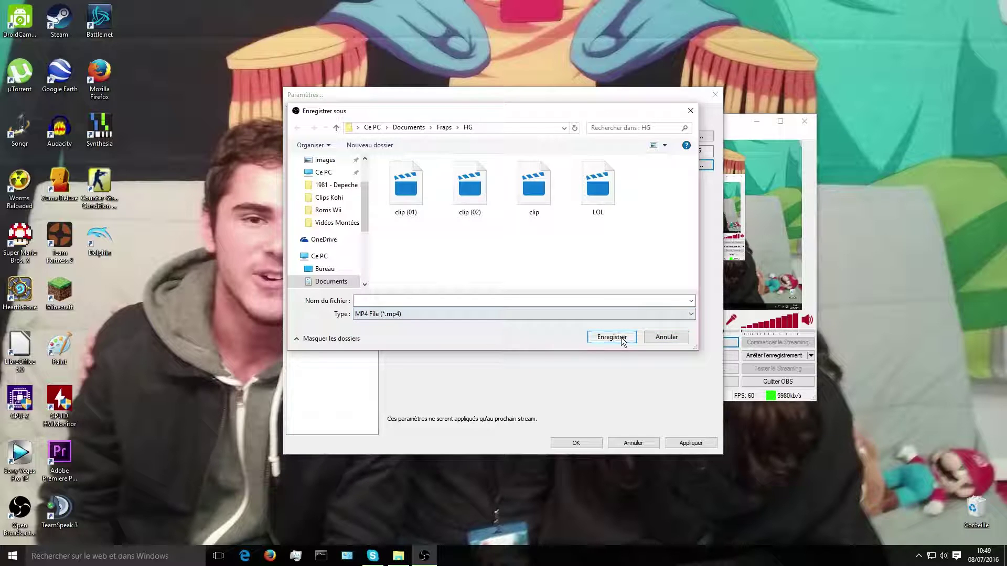
pyautogui.click(647, 338)
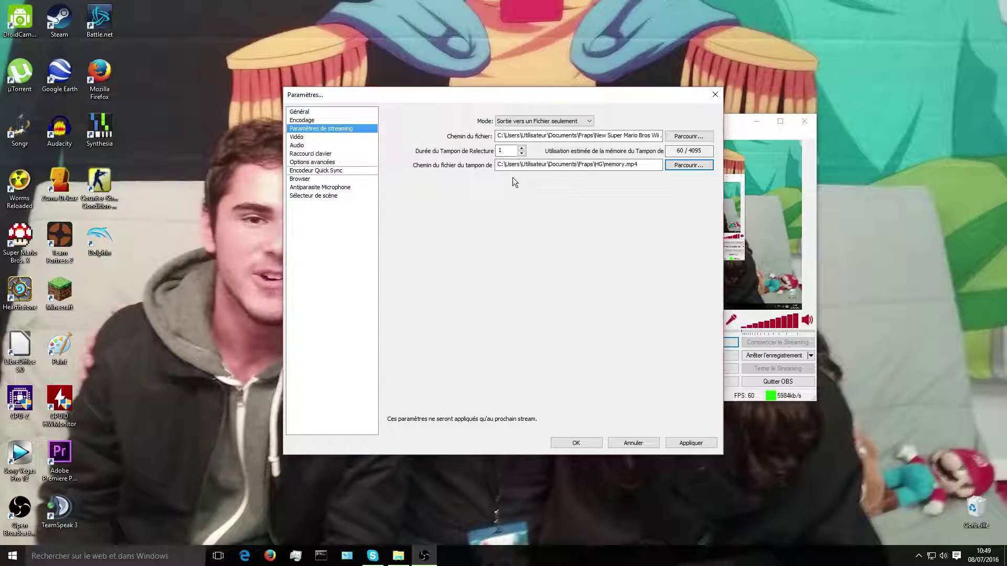
# Discard the pending streaming changes and check the available video devices in the video settings, leaving NVIDIA GeForce GTX 750 Ti selected
pyautogui.click(320, 137)
pyautogui.click(505, 311)
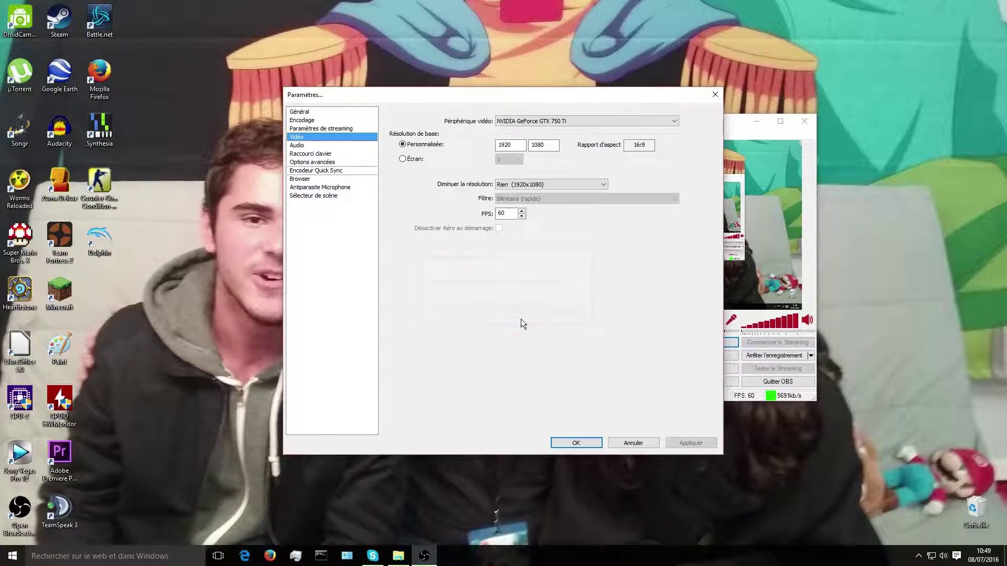
pyautogui.click(561, 121)
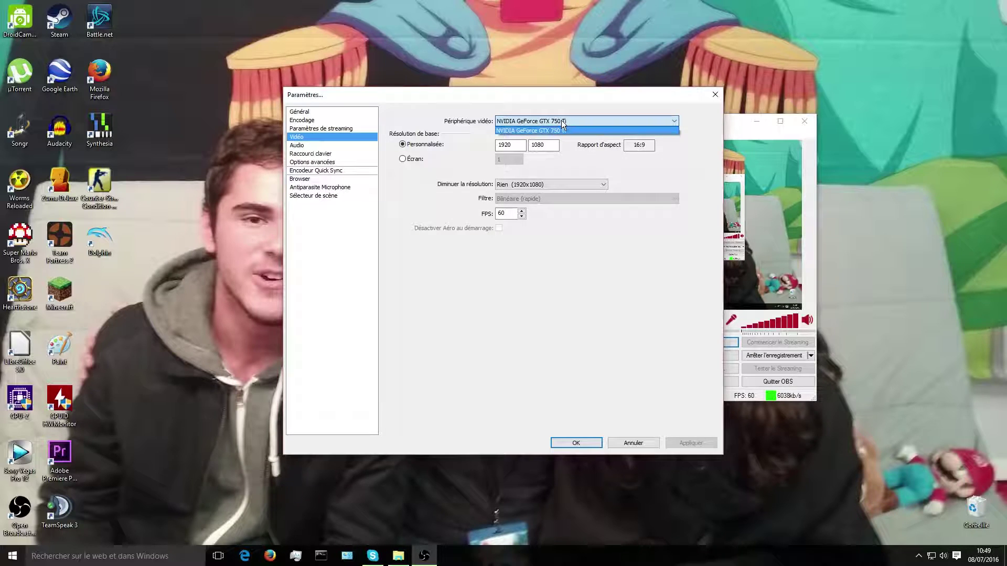
pyautogui.click(561, 120)
pyautogui.click(561, 120)
pyautogui.click(559, 121)
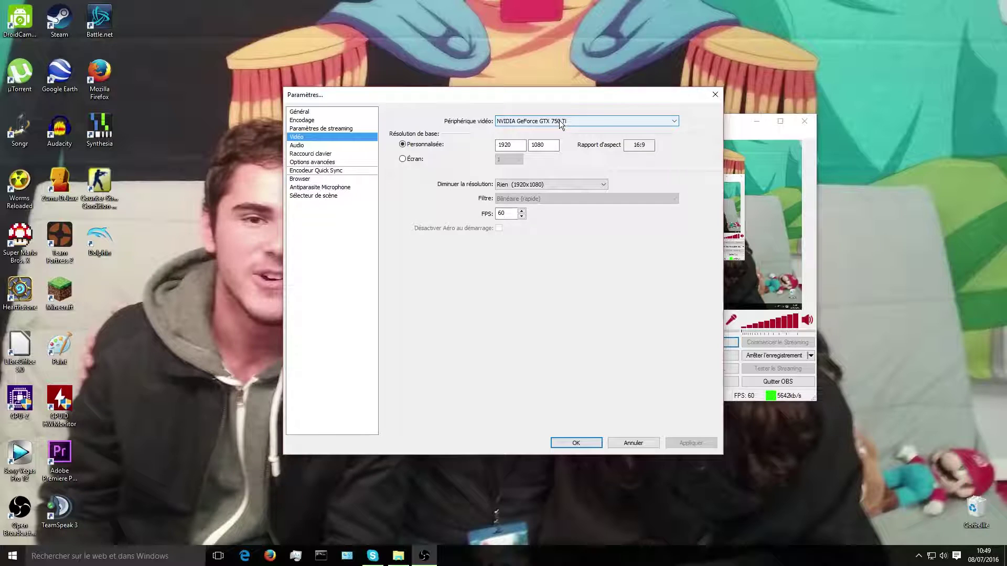
# Check the resolution downscale choices, leave Rien (1920x1080) selected, and keep the base resolution on Personnalisée
pyautogui.click(513, 147)
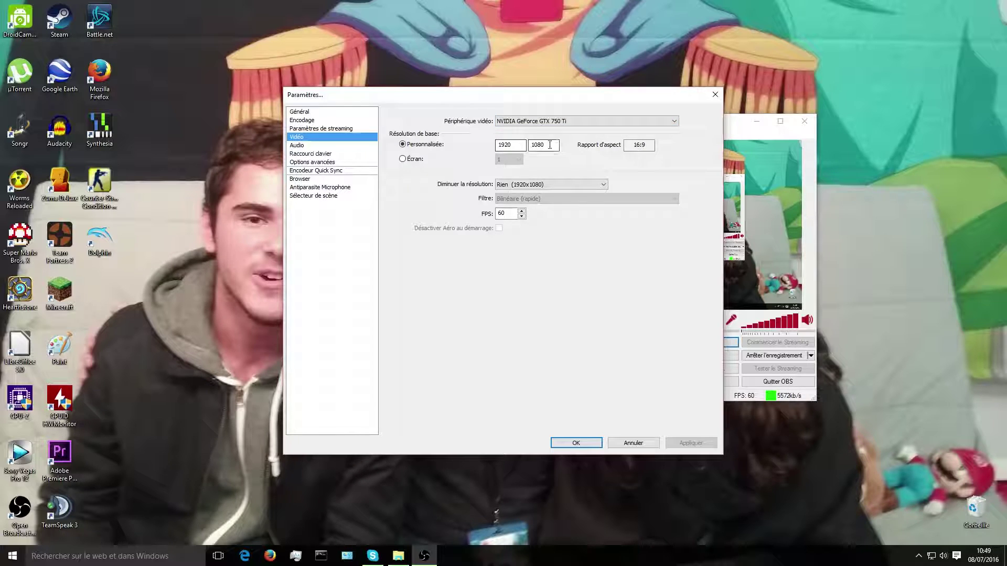
pyautogui.click(540, 186)
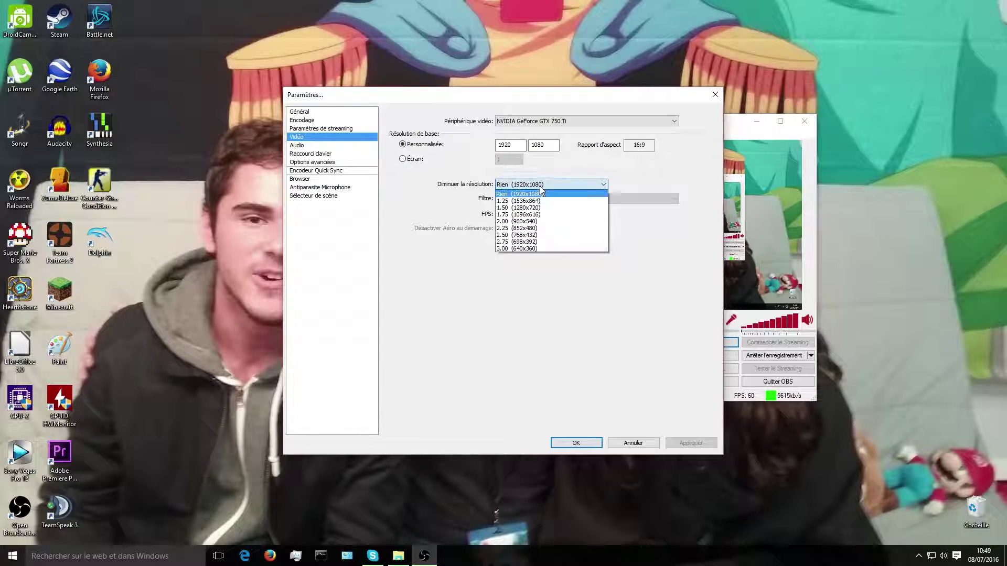
pyautogui.click(540, 187)
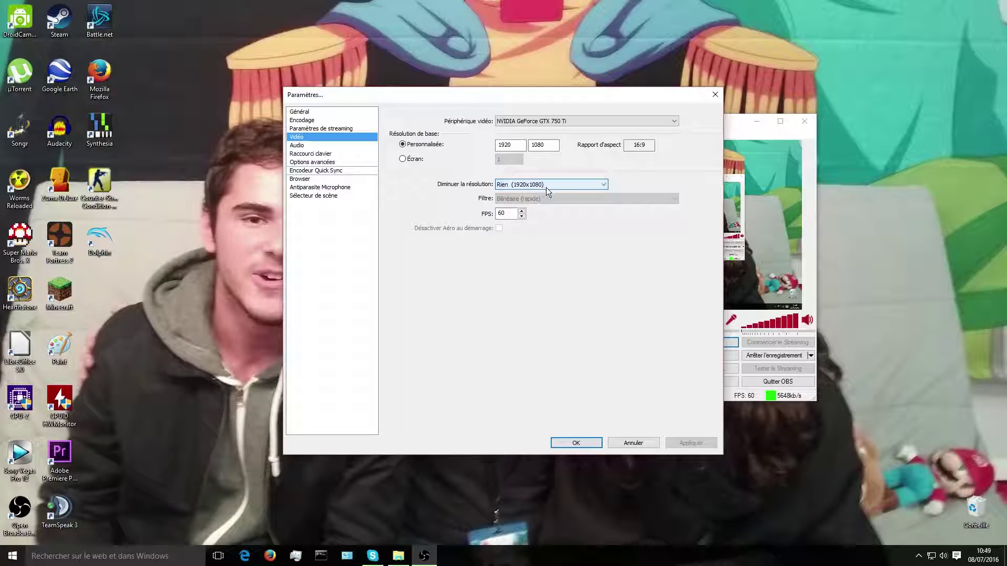
pyautogui.click(505, 162)
pyautogui.click(505, 166)
pyautogui.click(402, 144)
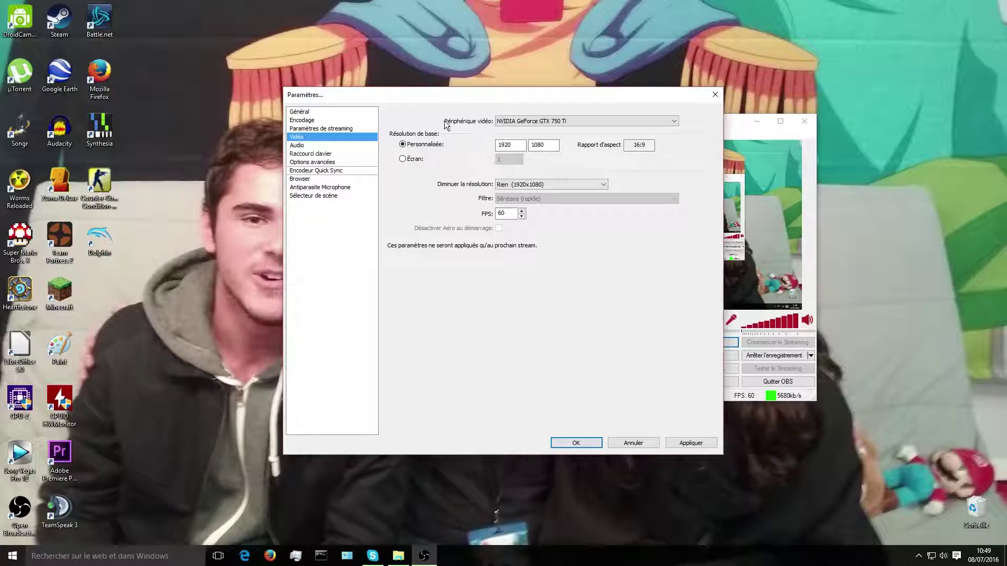
# Discard the video changes, check the auxiliary microphone choices in the audio settings, and view the keyboard shortcut settings
pyautogui.click(304, 146)
pyautogui.click(516, 313)
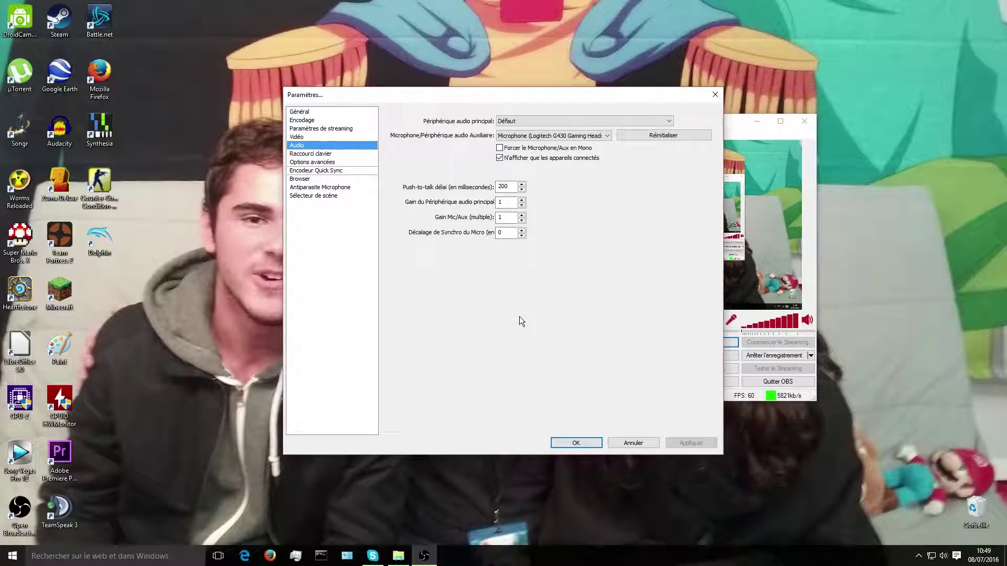
pyautogui.click(530, 137)
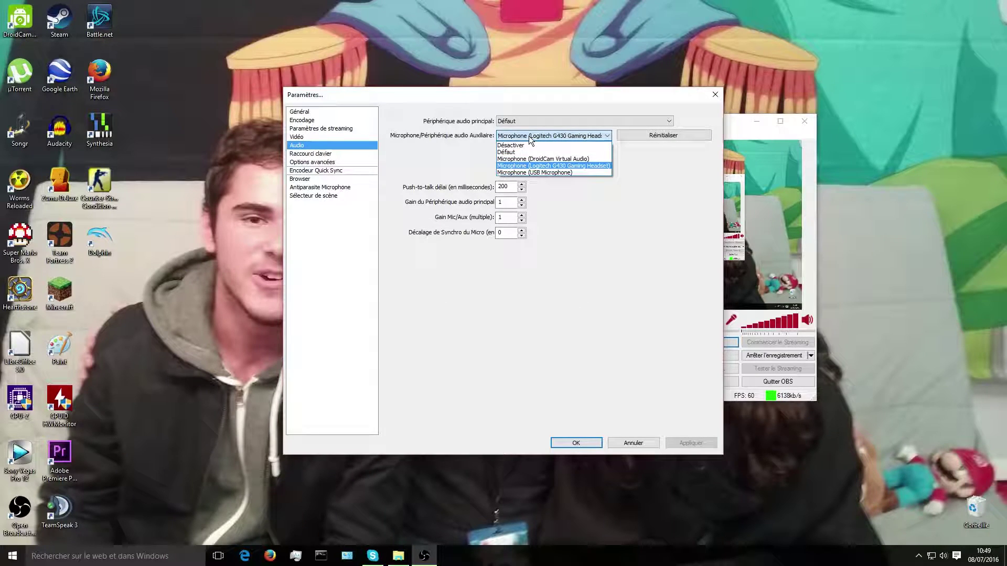
pyautogui.click(530, 137)
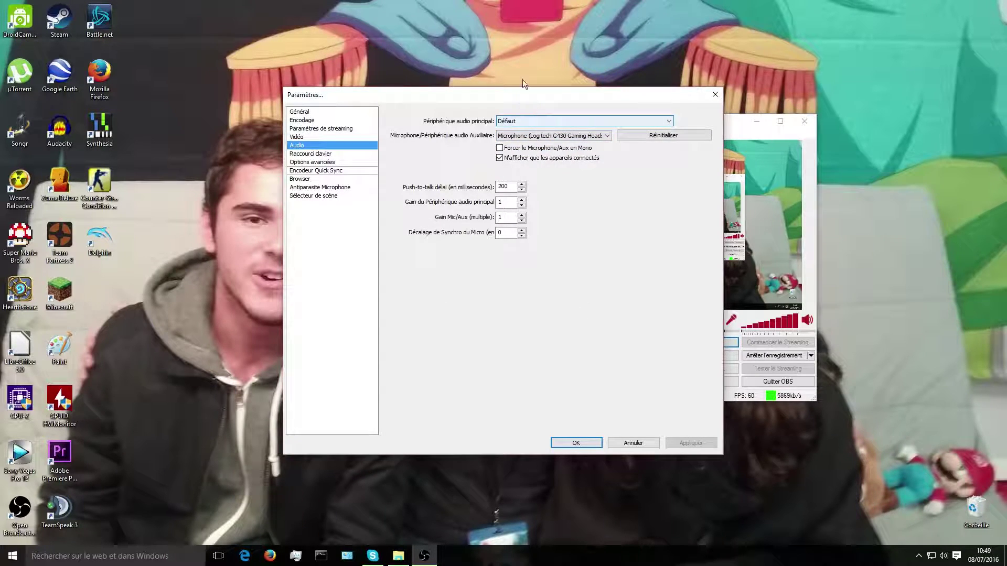
pyautogui.click(314, 154)
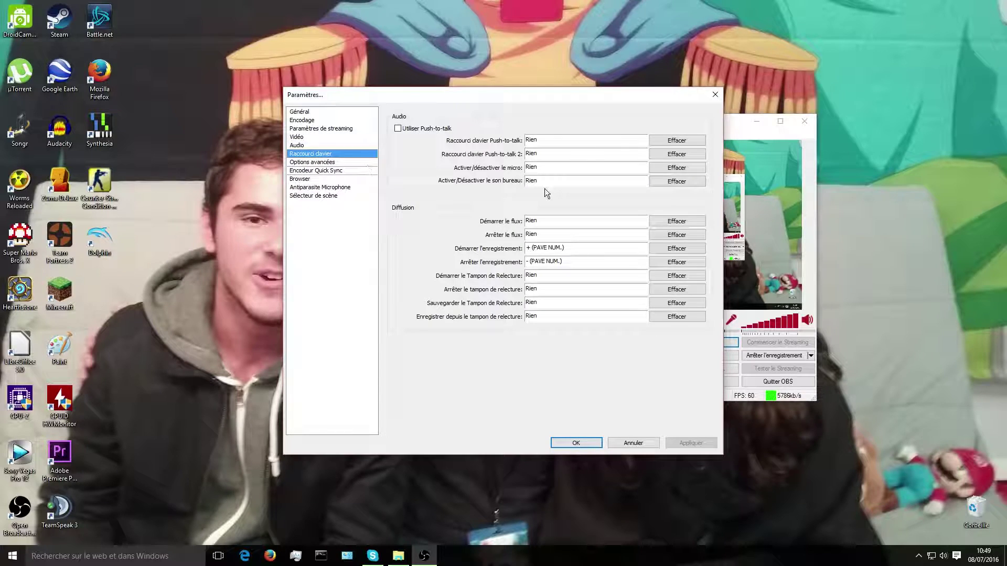
# Review the process priority choices in the advanced options and keep the priority at Haute
pyautogui.click(310, 163)
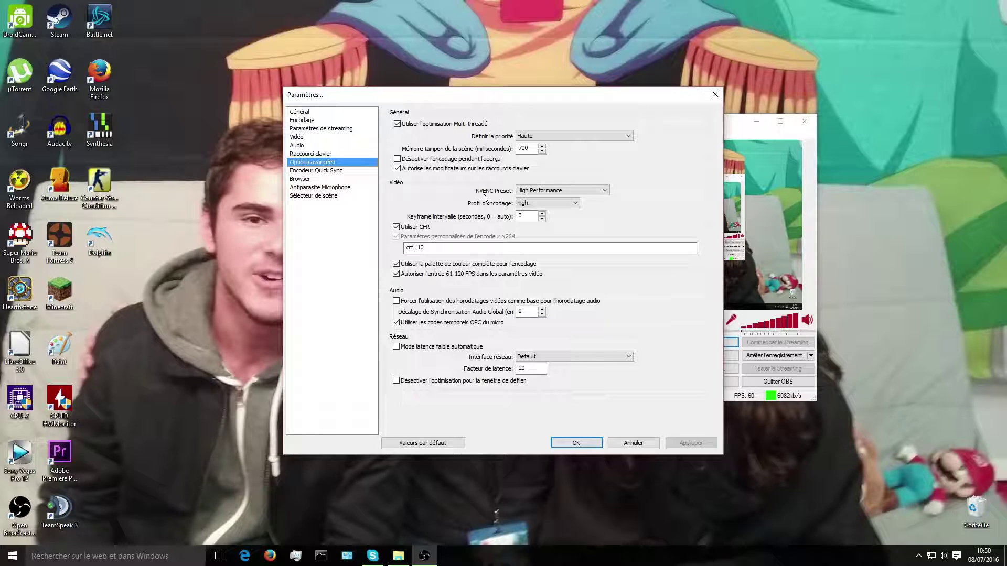
pyautogui.click(525, 136)
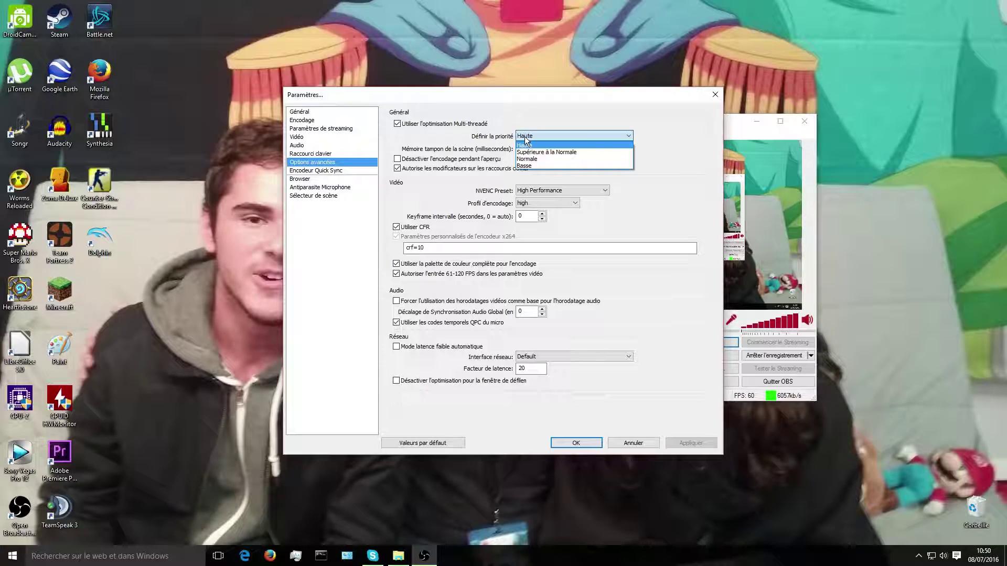
pyautogui.click(536, 141)
pyautogui.click(530, 134)
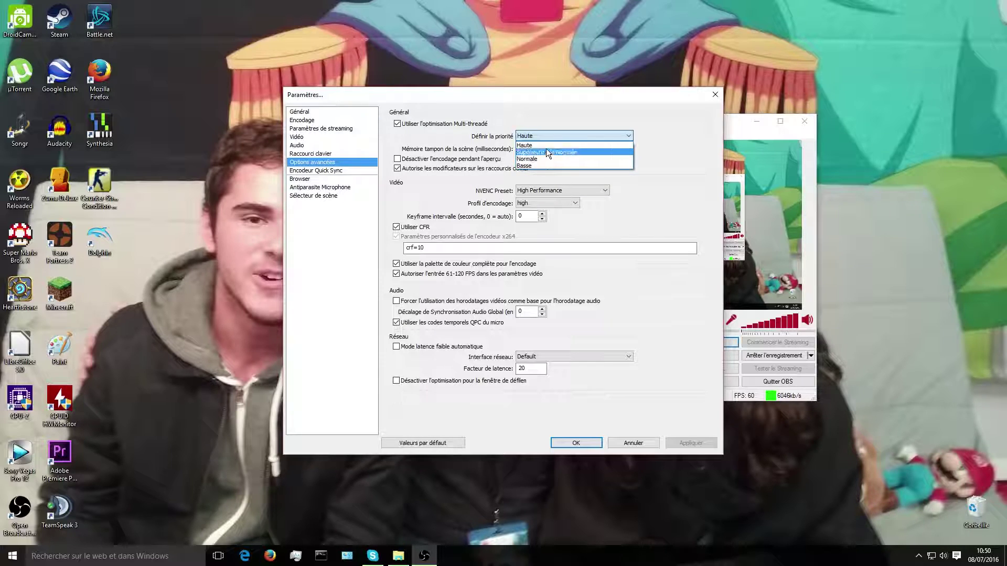
pyautogui.click(546, 144)
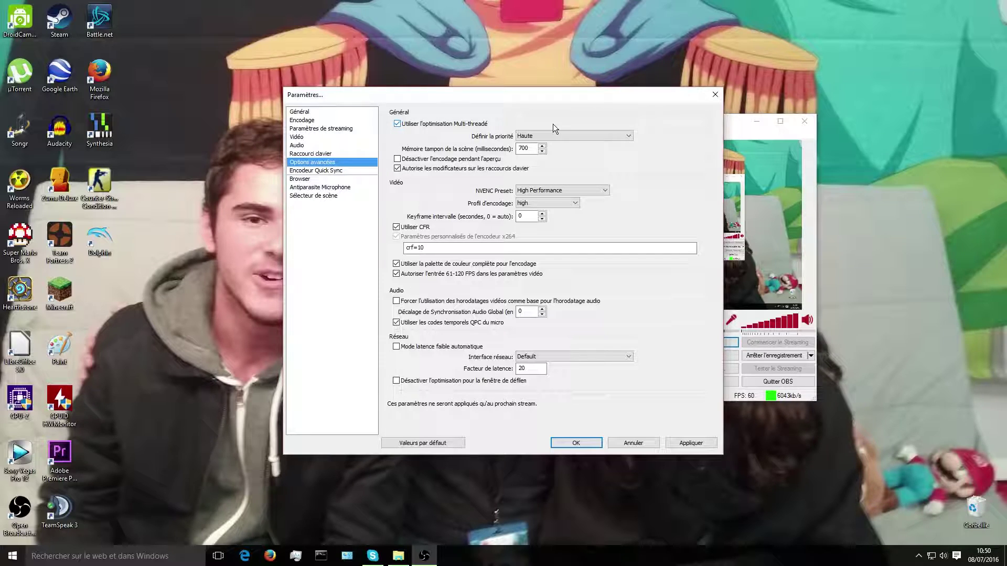
# Examine the available NVENC presets in the advanced video options and leave High Performance selected
pyautogui.click(535, 192)
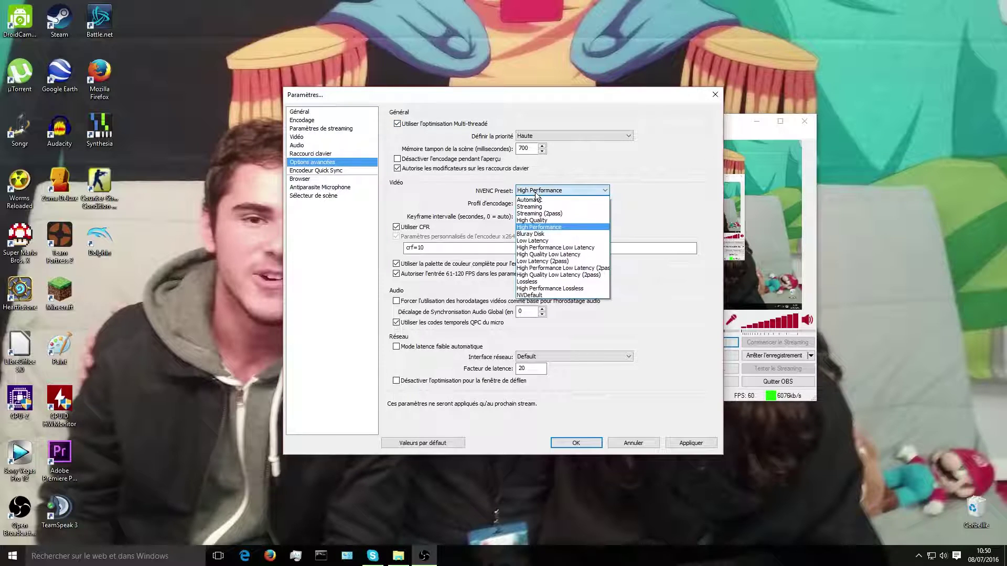
pyautogui.click(535, 192)
pyautogui.click(534, 192)
pyautogui.click(546, 226)
pyautogui.click(546, 193)
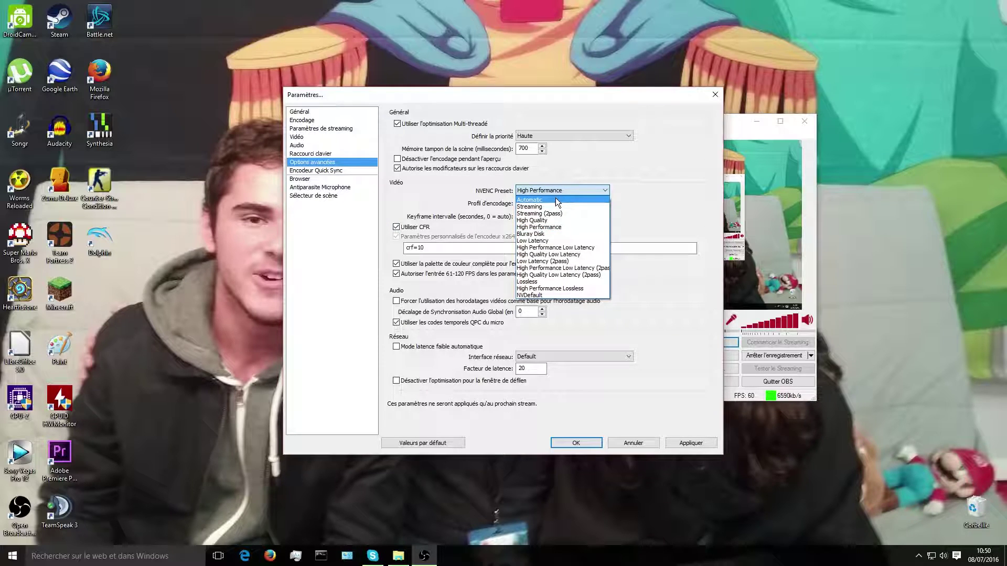
pyautogui.click(581, 190)
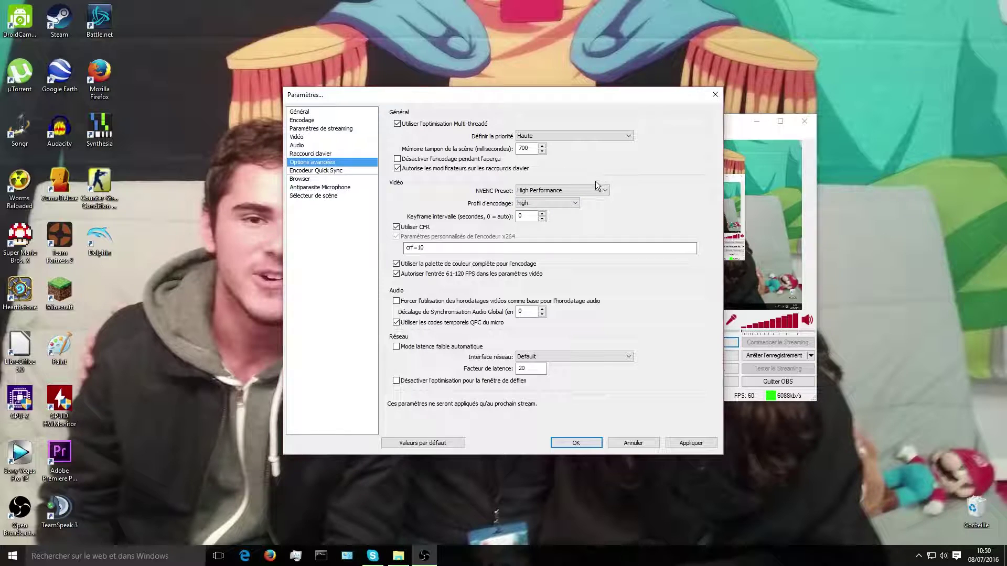
pyautogui.click(559, 191)
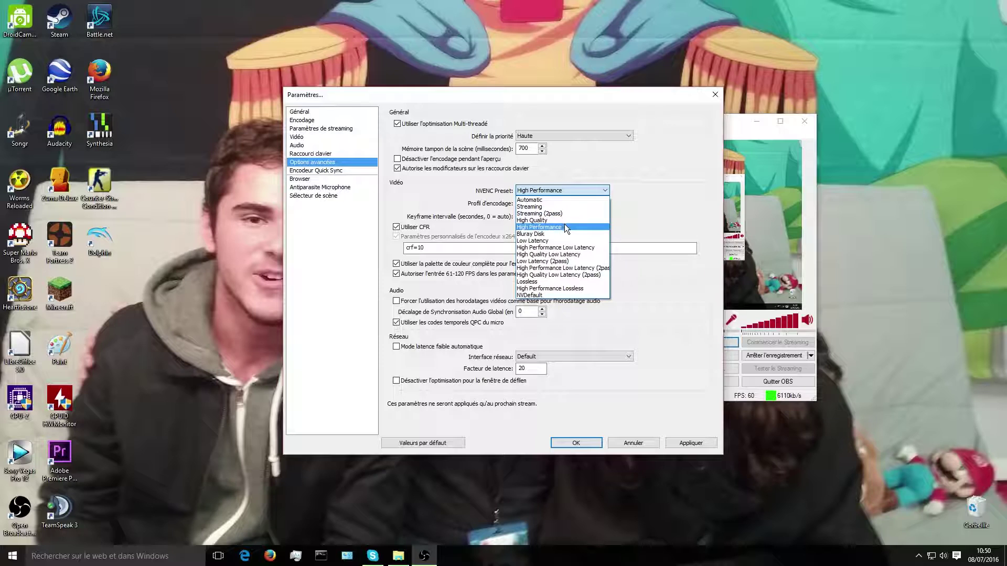
pyautogui.click(558, 192)
pyautogui.click(558, 193)
pyautogui.click(551, 191)
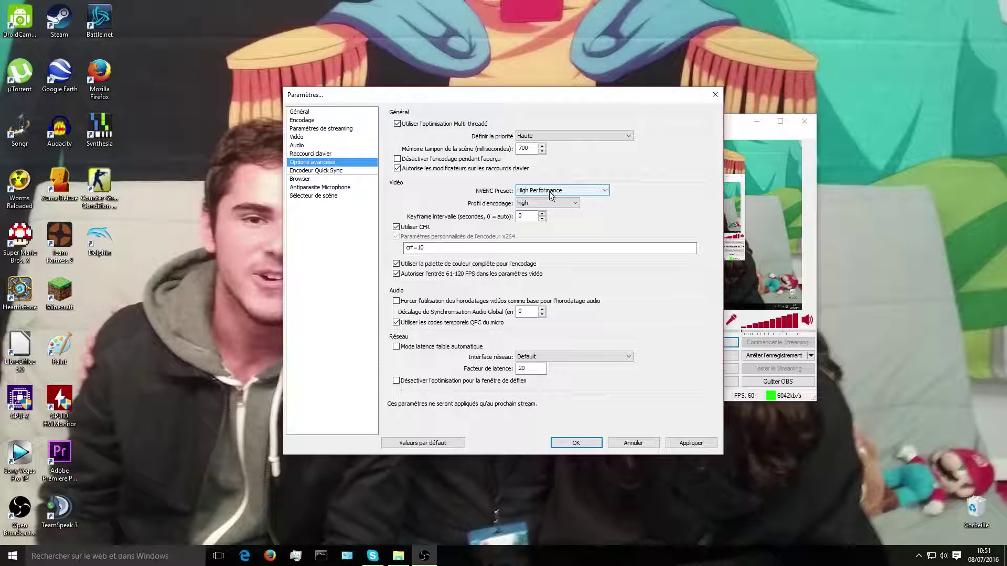
# Check the encoding profile and custom x264 parameters, keeping high and crf=10, with the full colour palette enabled
pyautogui.click(557, 202)
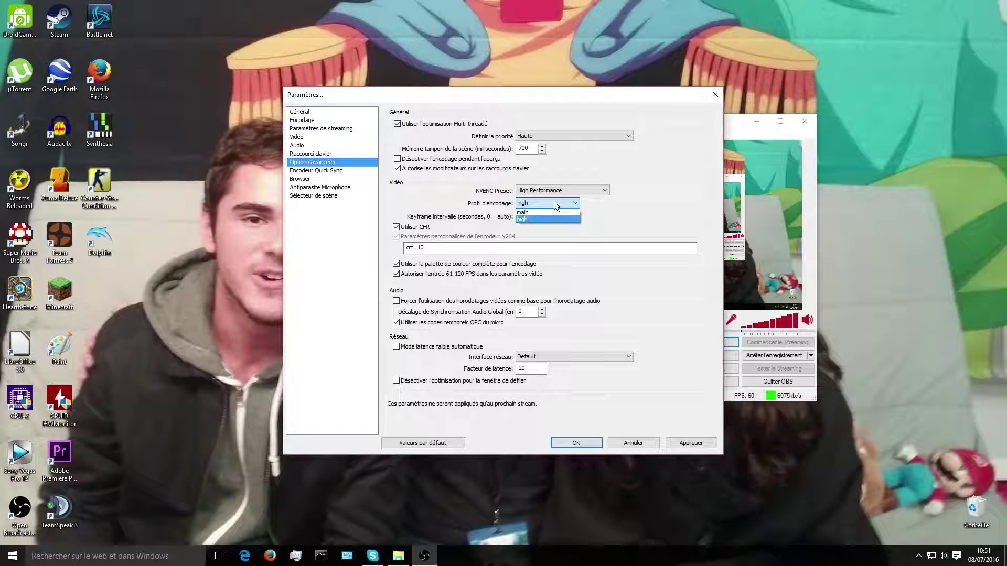
pyautogui.click(554, 202)
pyautogui.doubleClick(407, 243)
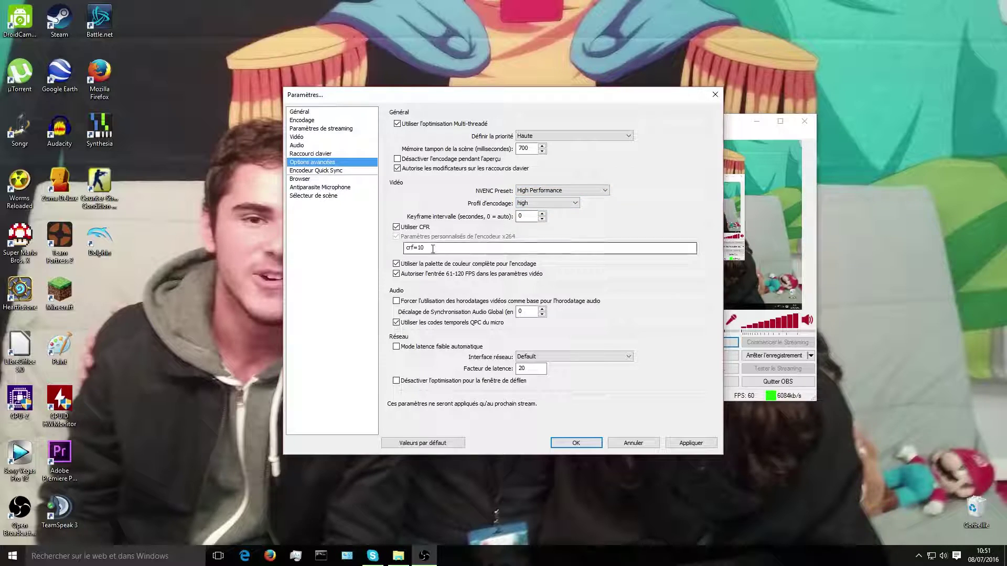
pyautogui.click(439, 245)
pyautogui.doubleClick(438, 244)
pyautogui.click(440, 246)
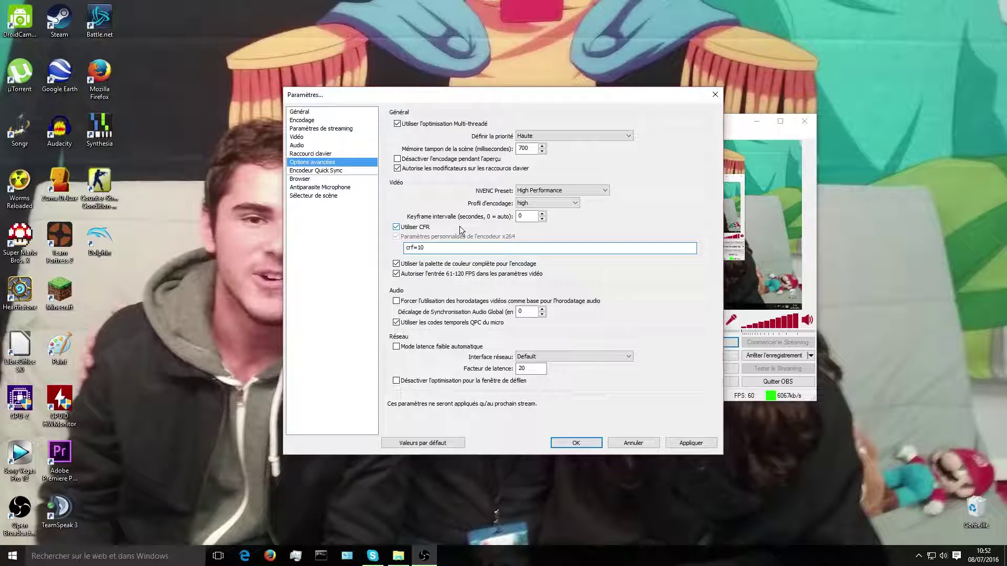
pyautogui.click(396, 264)
# Try 120 FPS in the video settings, restore 60, and return to the advanced options without saving the change
pyautogui.click(313, 136)
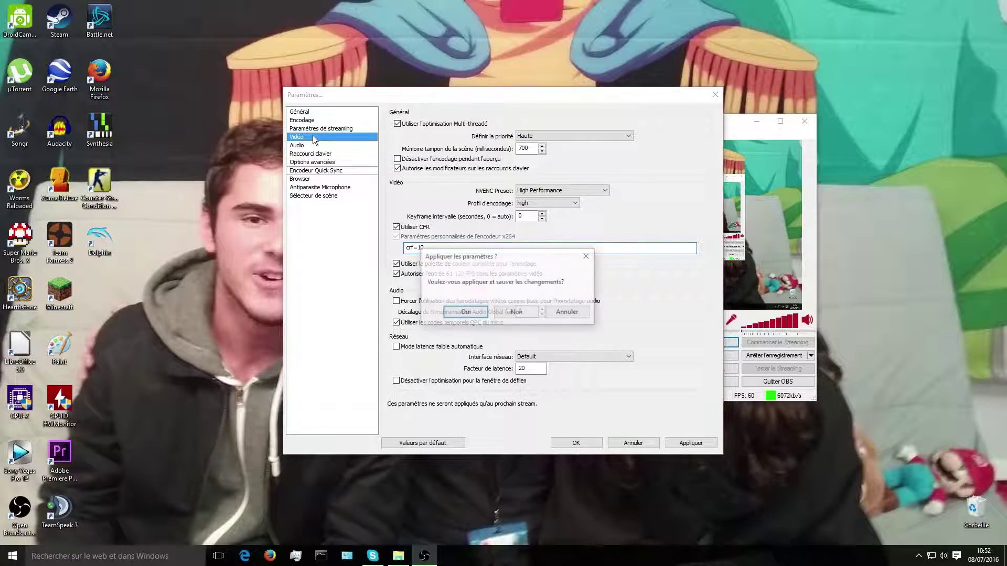
pyautogui.click(485, 317)
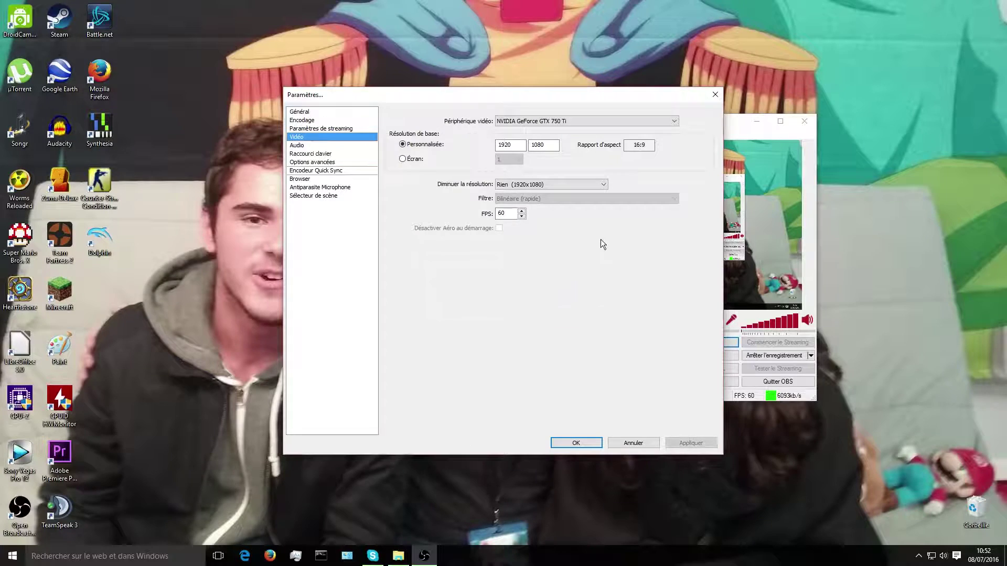
pyautogui.doubleClick(512, 213)
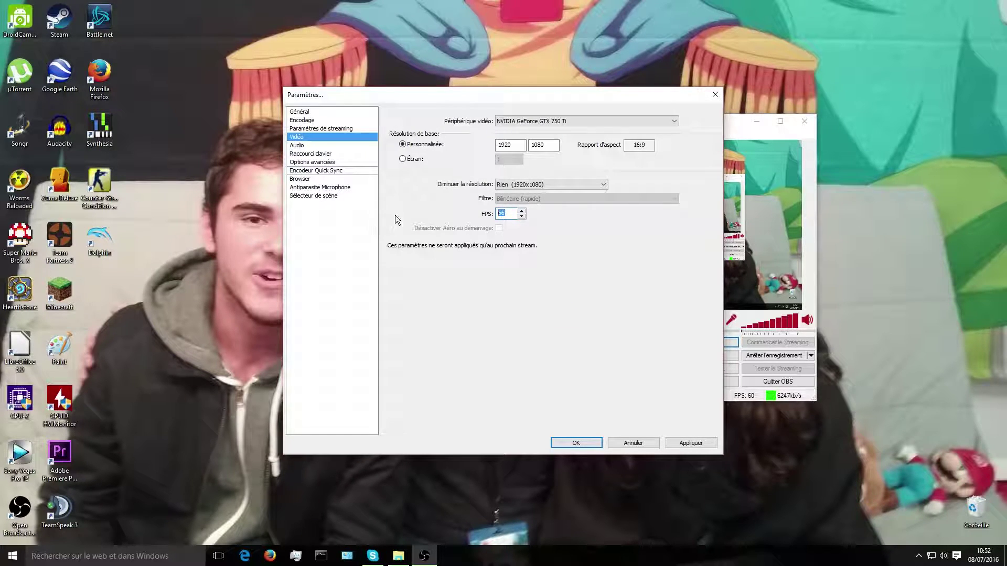
pyautogui.write('120')
pyautogui.hotkey('shift', 'Home')
pyautogui.write('60')
pyautogui.click(329, 163)
pyautogui.click(517, 310)
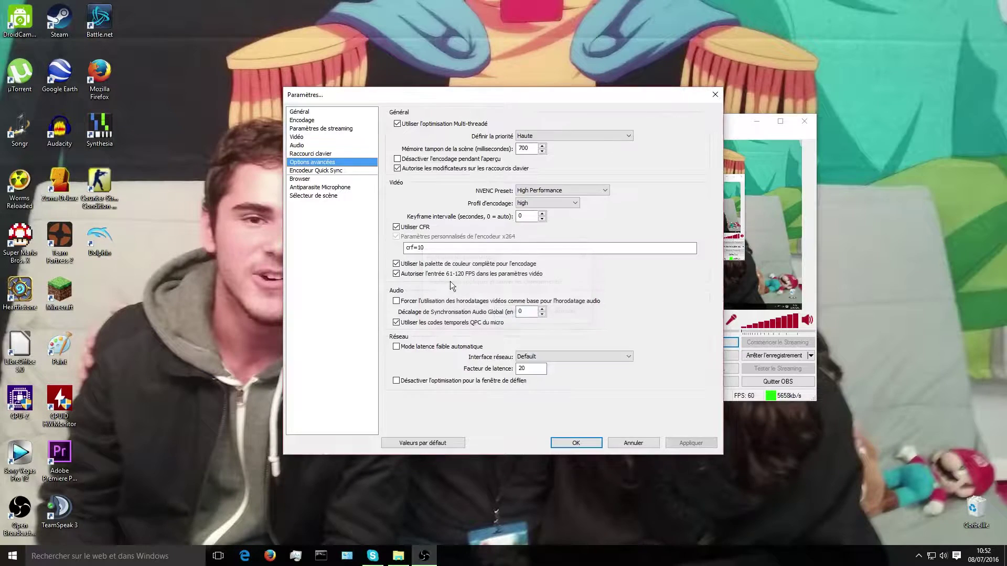
# Look through the Quick Sync encoder, browser, microphone noise gate and scene switcher settings
pyautogui.click(324, 171)
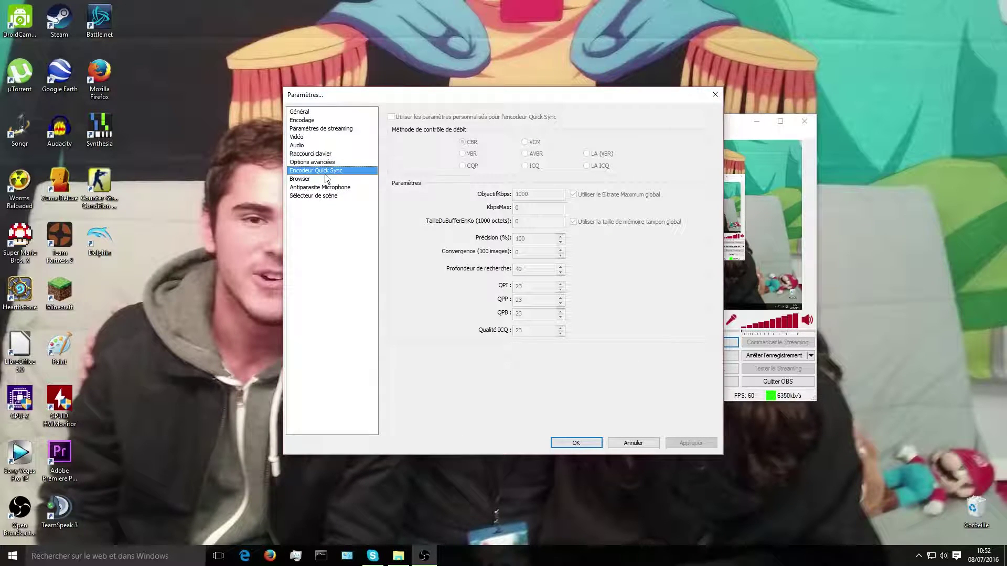
pyautogui.click(325, 179)
pyautogui.click(326, 188)
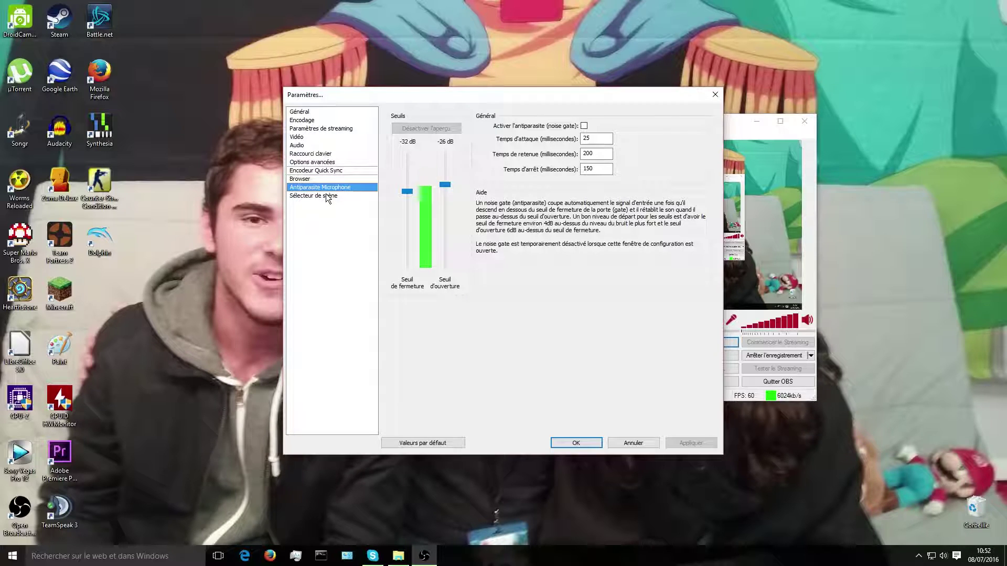
pyautogui.click(325, 196)
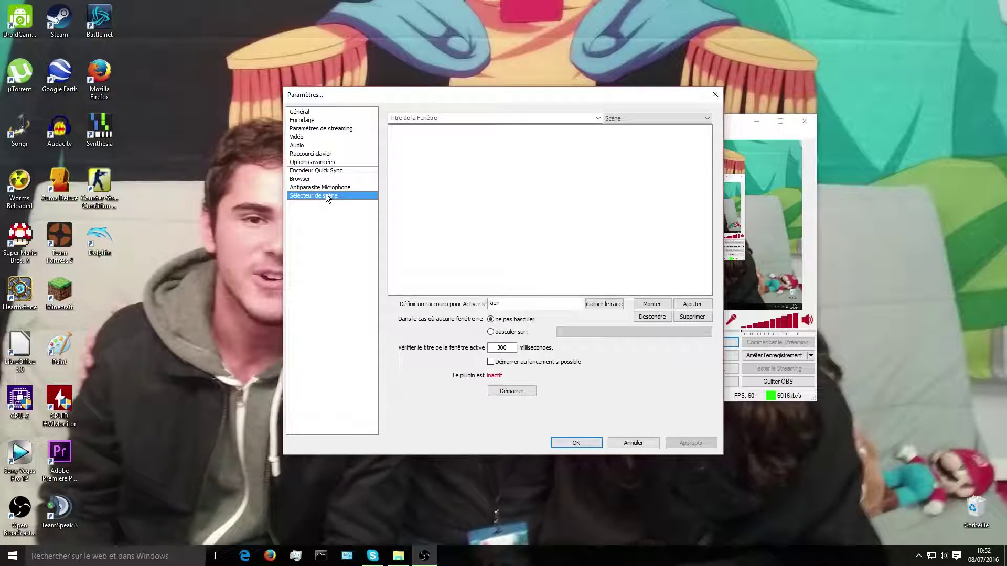
# Go back over the noise gate, advanced, keyboard shortcut and audio settings, and close the settings without saving
pyautogui.click(336, 187)
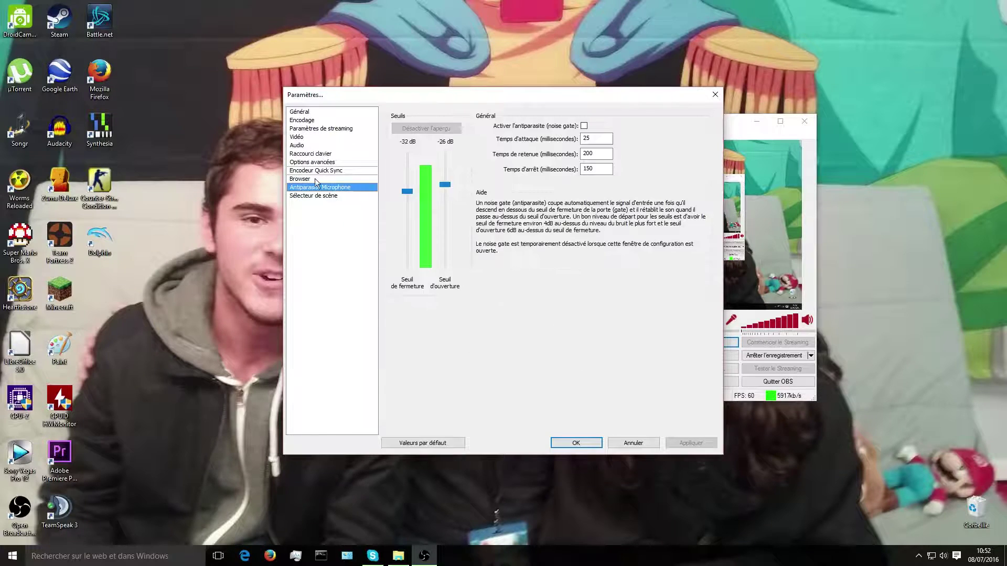
pyautogui.click(300, 170)
pyautogui.click(302, 163)
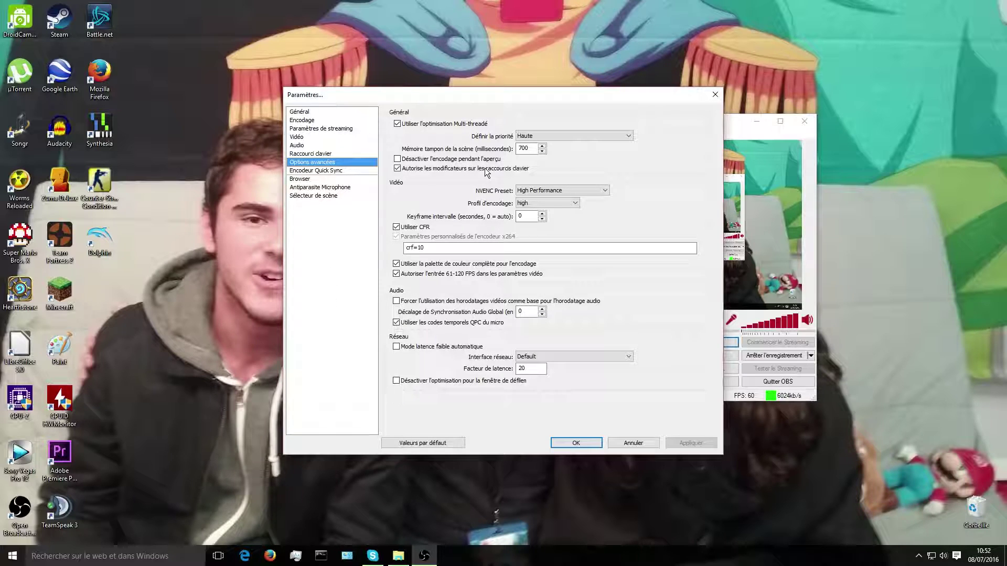
pyautogui.click(300, 153)
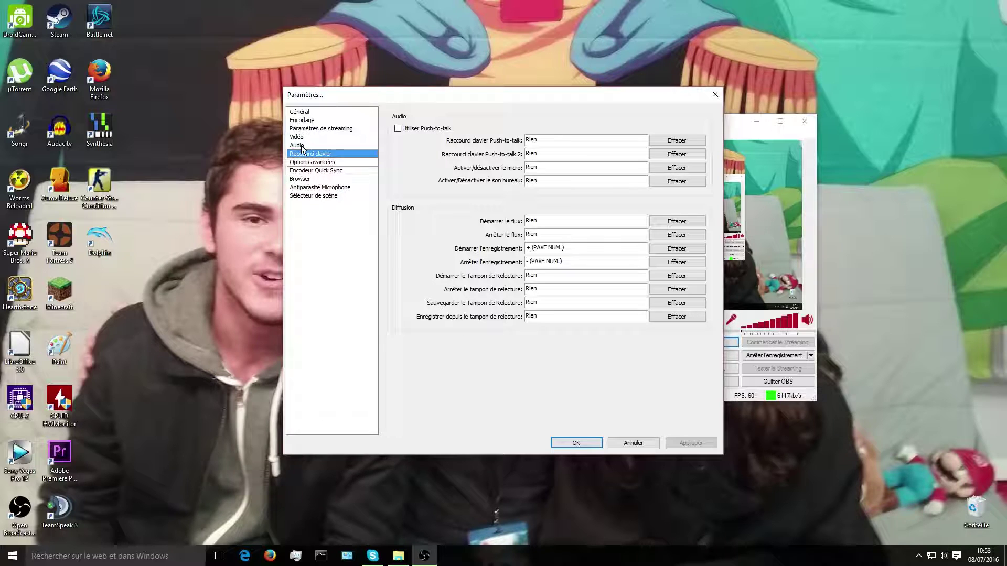
pyautogui.click(301, 145)
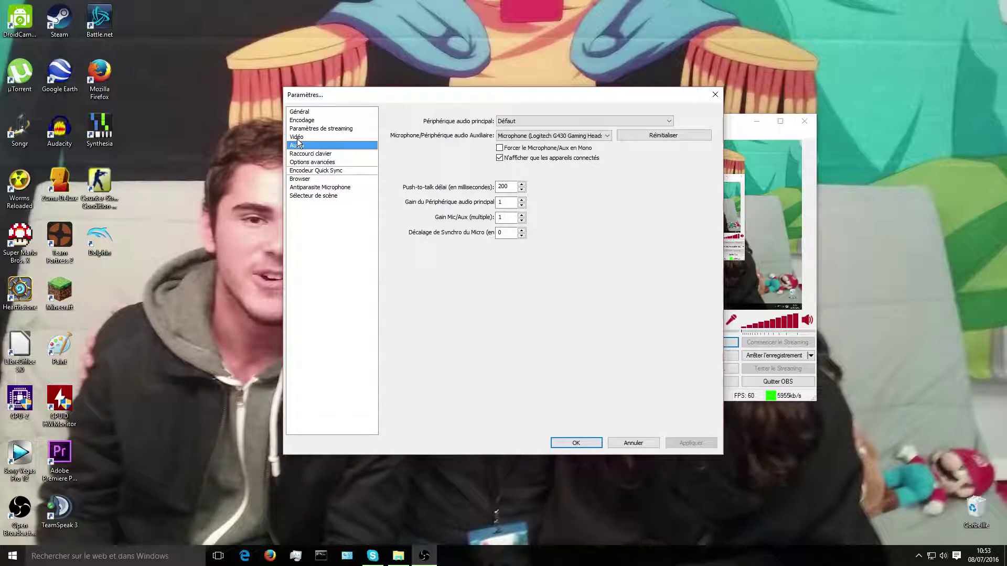
pyautogui.click(631, 442)
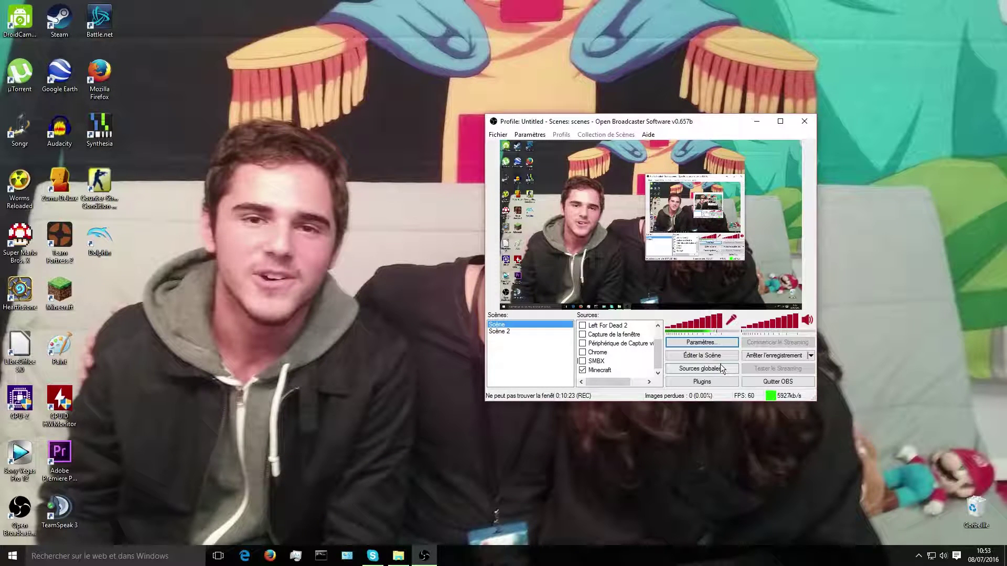
# Try adding a window capture source named caca, check which windows can be captured, and close its settings without saving
pyautogui.rightClick(603, 377)
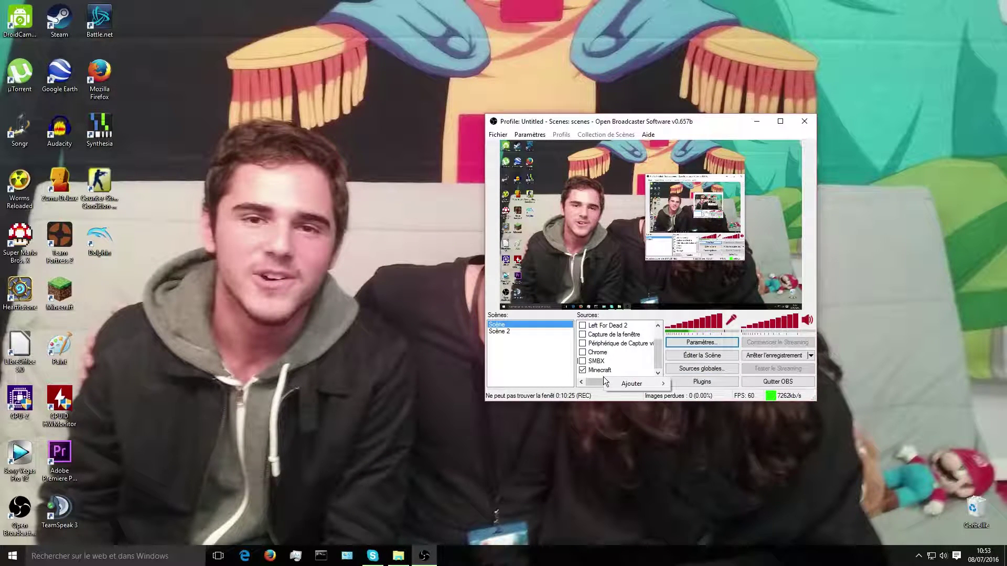
pyautogui.moveTo(636, 383)
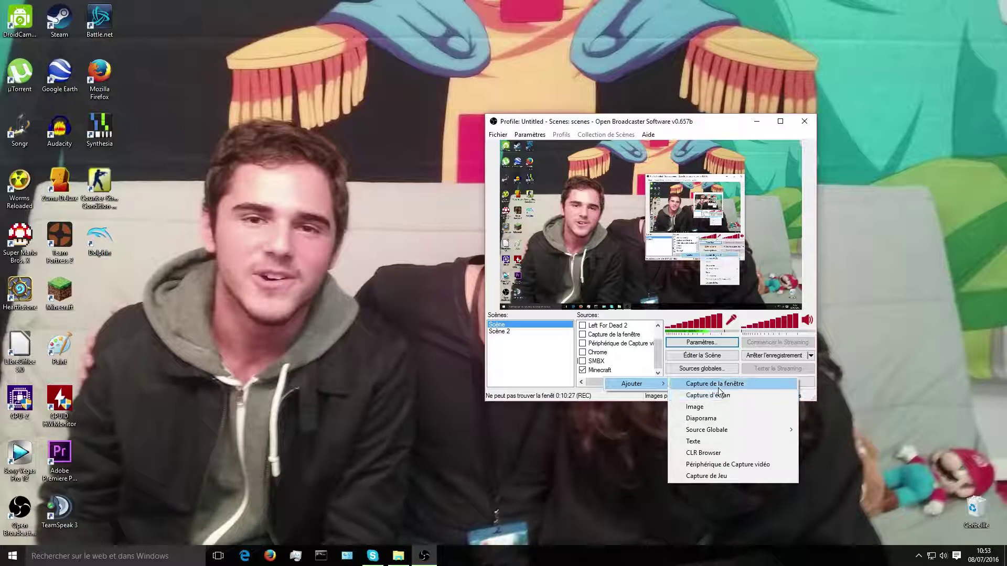
pyautogui.click(703, 385)
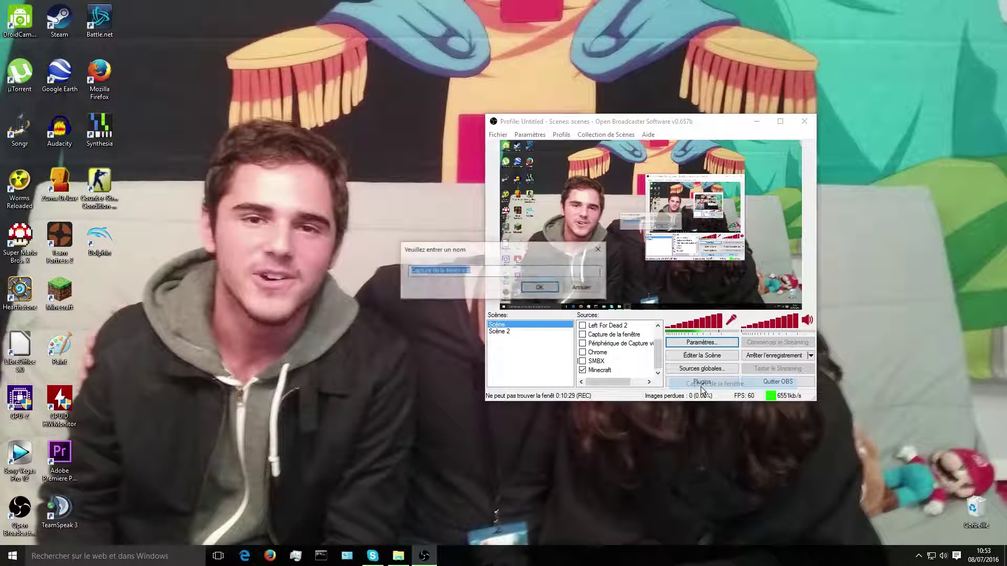
pyautogui.write('caca')
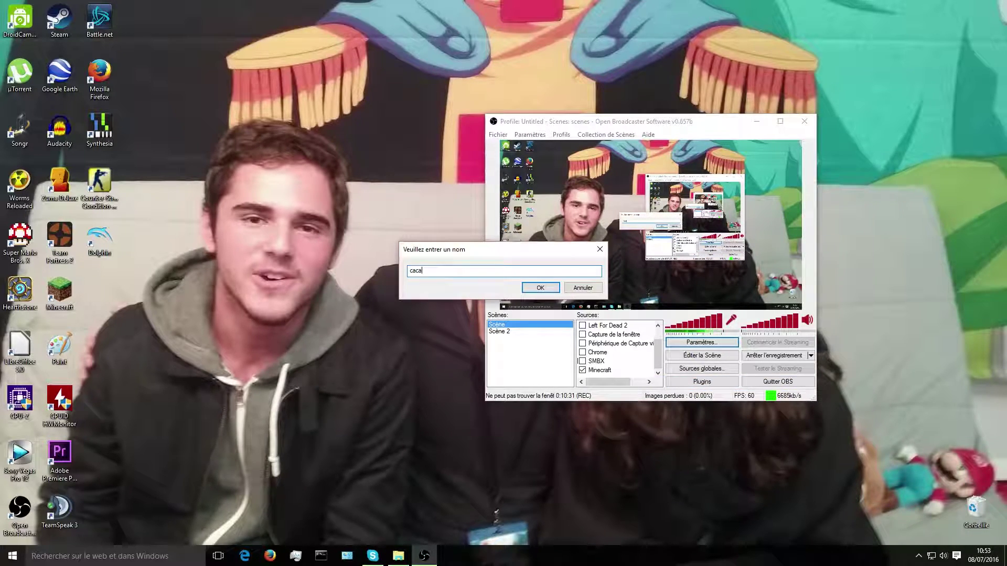
pyautogui.press('Return')
pyautogui.click(493, 149)
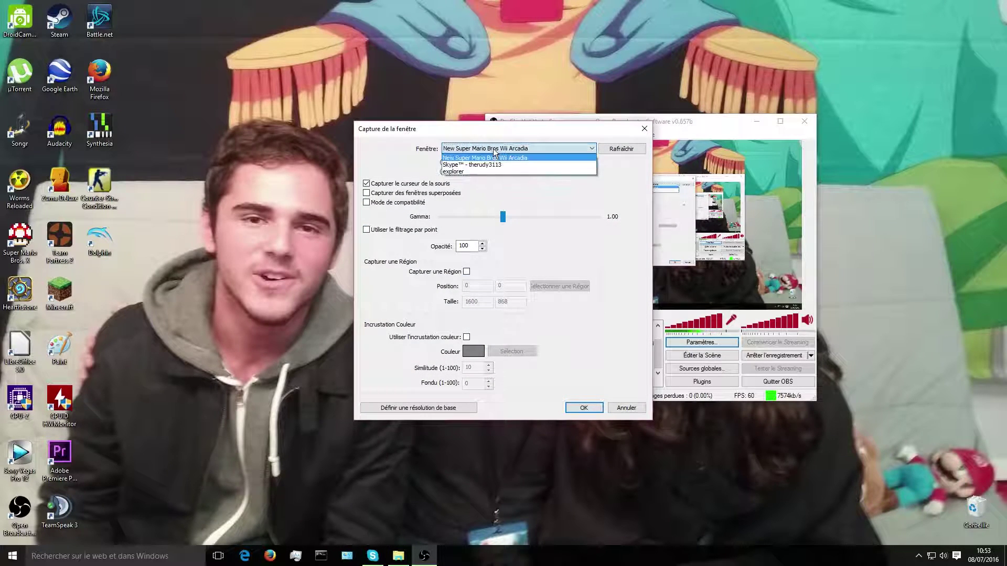
pyautogui.click(493, 149)
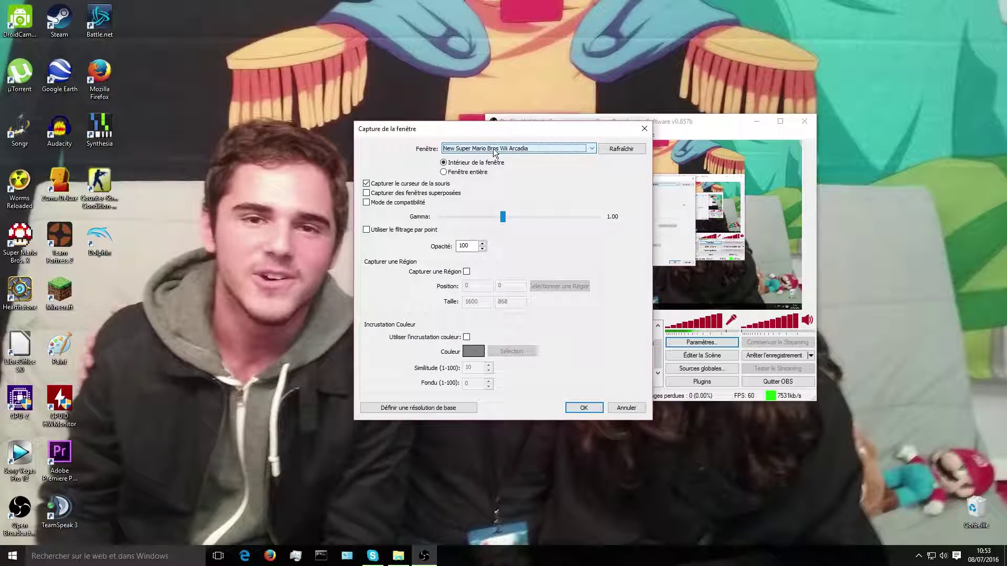
pyautogui.click(401, 556)
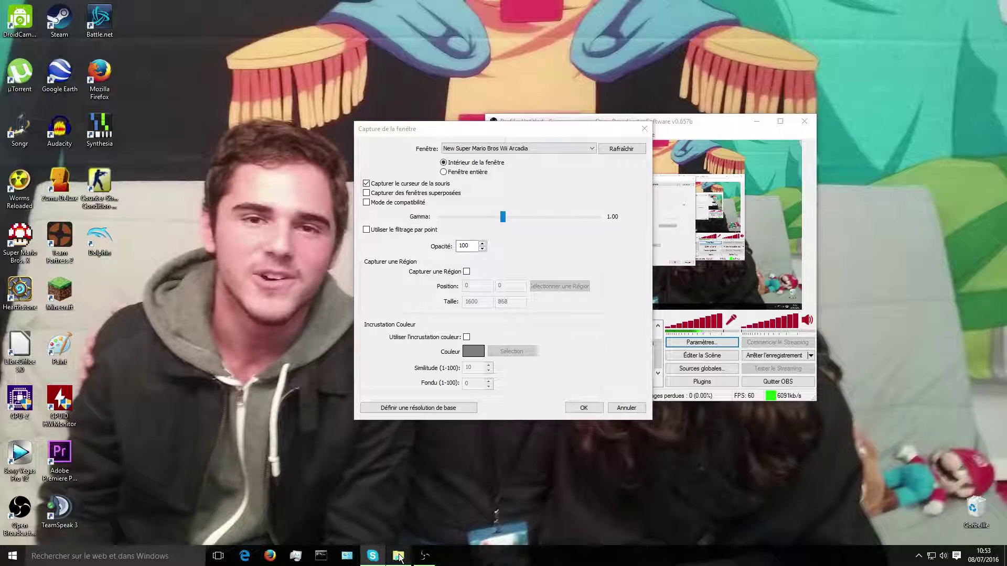
pyautogui.click(497, 149)
pyautogui.click(496, 149)
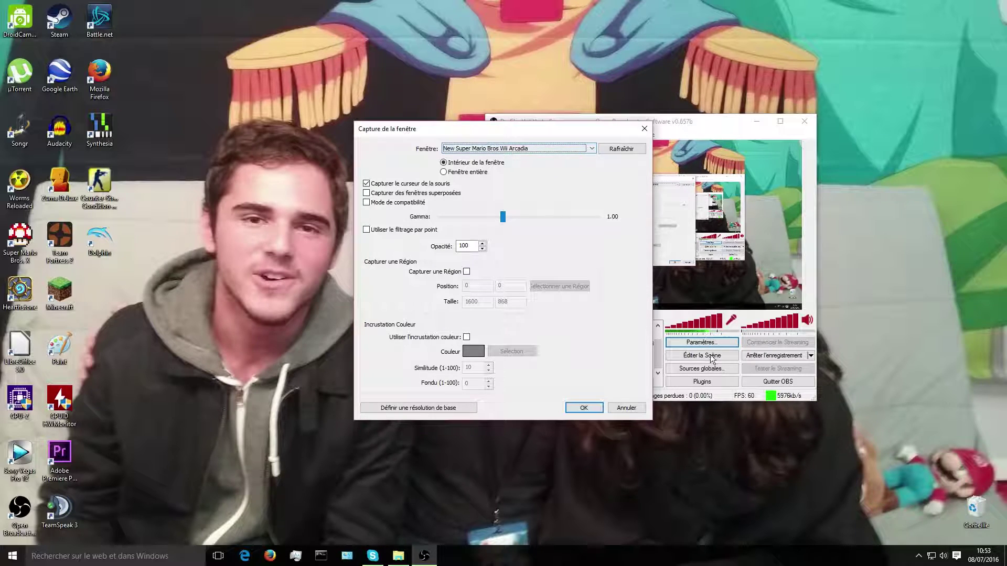
pyautogui.click(644, 129)
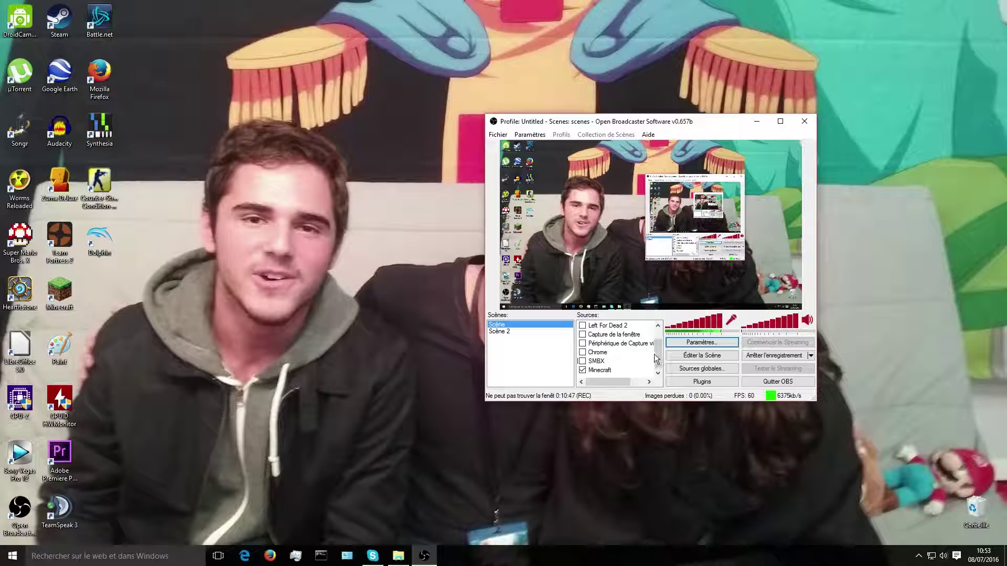
# Check the screen choice in an existing screen capture source's properties, and close them without saving
pyautogui.rightClick(597, 326)
pyautogui.click(630, 400)
pyautogui.click(431, 136)
pyautogui.click(431, 145)
pyautogui.click(665, 116)
# Try adding a screen capture source with the default name, check its screen choice, and close its settings without saving
pyautogui.scroll(-2, 629, 378)
pyautogui.rightClick(628, 378)
pyautogui.rightClick(622, 376)
pyautogui.moveTo(628, 381)
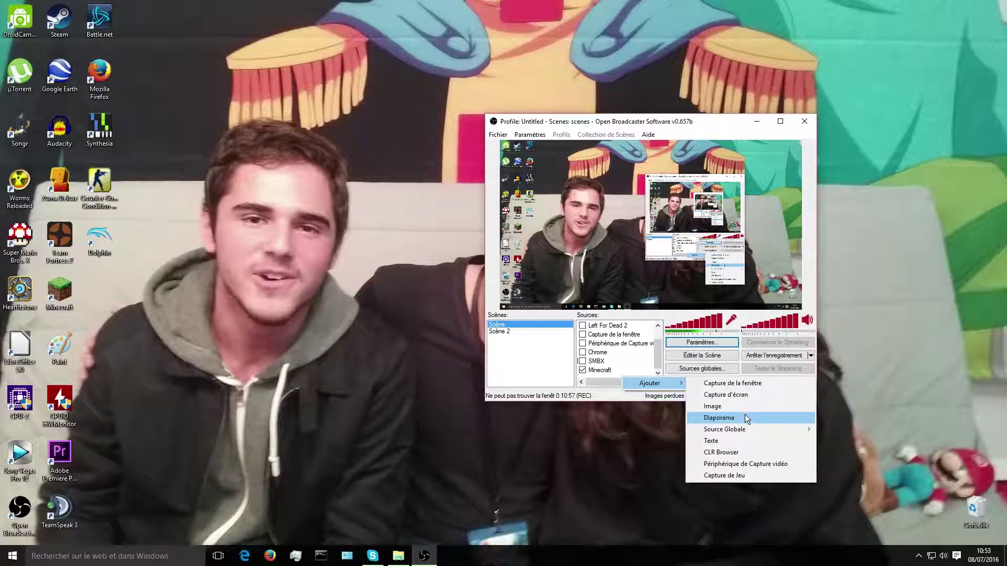
pyautogui.click(735, 398)
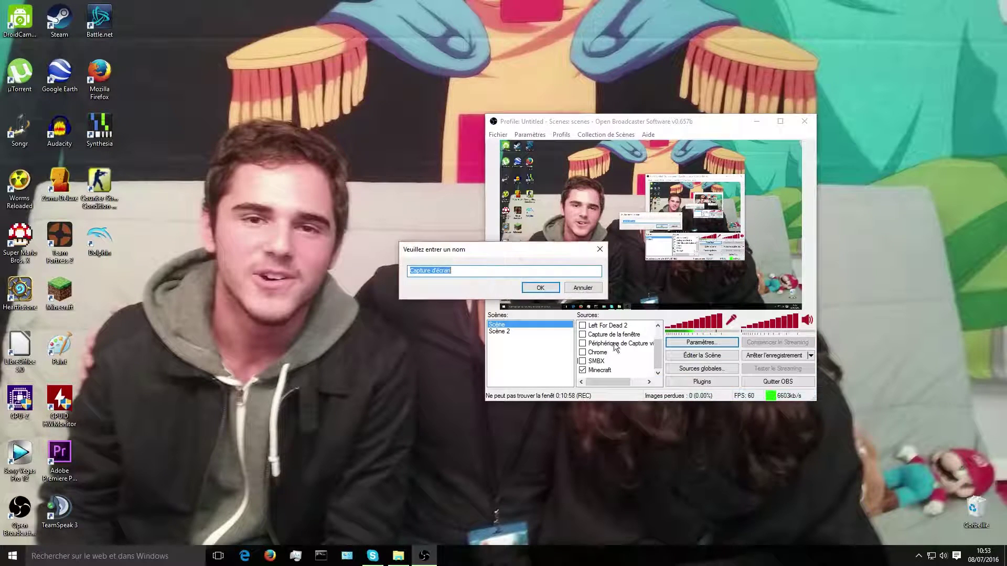
pyautogui.click(537, 289)
pyautogui.click(428, 138)
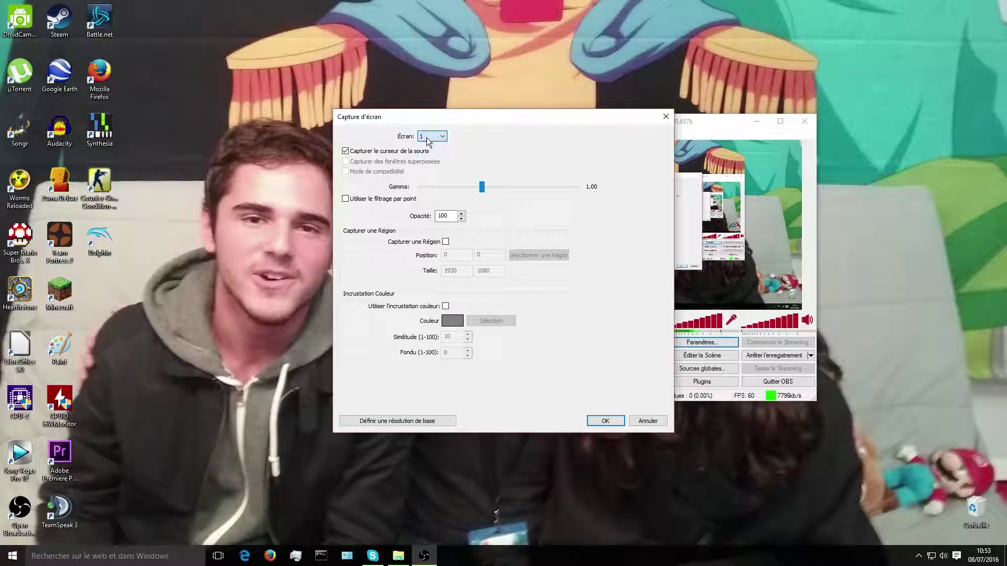
pyautogui.click(431, 151)
pyautogui.click(666, 118)
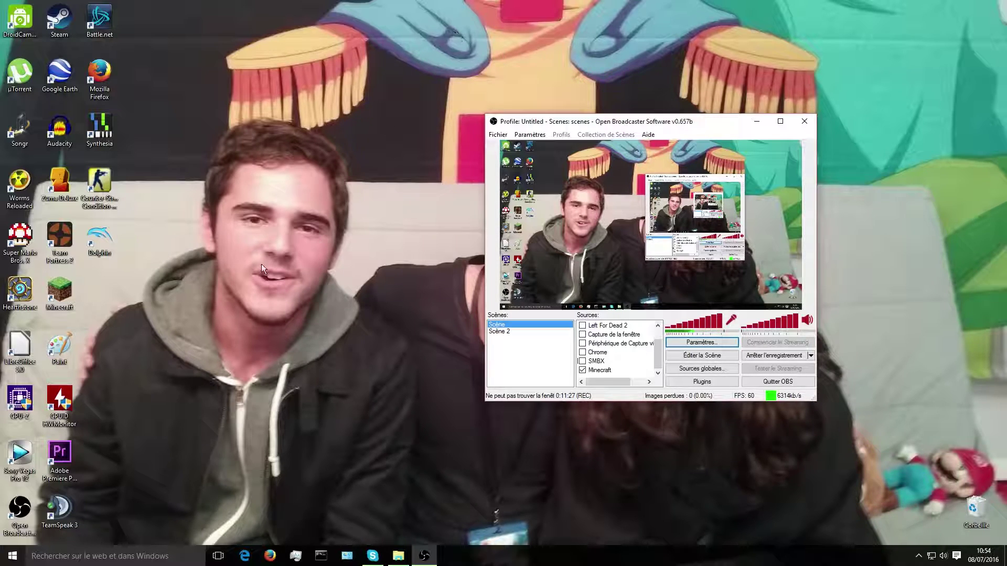
pyautogui.click(260, 378)
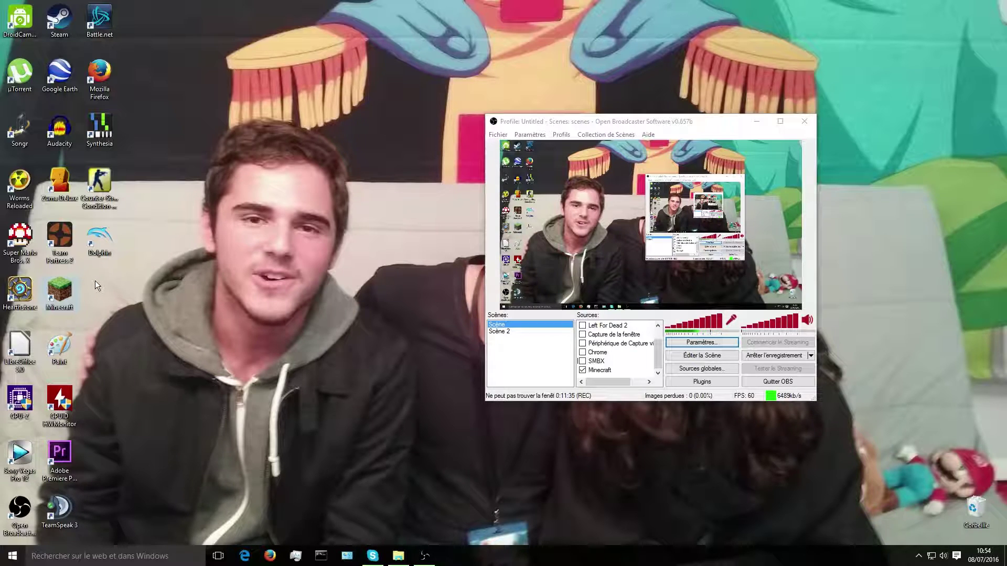
pyautogui.moveTo(173, 86); pyautogui.dragTo(438, 237)
pyautogui.moveTo(388, 219); pyautogui.dragTo(147, 233)
pyautogui.moveTo(139, 167); pyautogui.dragTo(142, 72)
pyautogui.moveTo(126, 285); pyautogui.dragTo(887, 56)
pyautogui.moveTo(963, 48)
pyautogui.mouseDown()
pyautogui.moveTo(928, 379)
pyautogui.moveTo(958, 391)
pyautogui.moveTo(973, 366)
pyautogui.moveTo(948, 40)
pyautogui.moveTo(977, 35)
pyautogui.mouseUp()
pyautogui.moveTo(168, 236); pyautogui.dragTo(181, 36)
pyautogui.moveTo(181, 37); pyautogui.dragTo(650, 42)
pyautogui.click(700, 127)
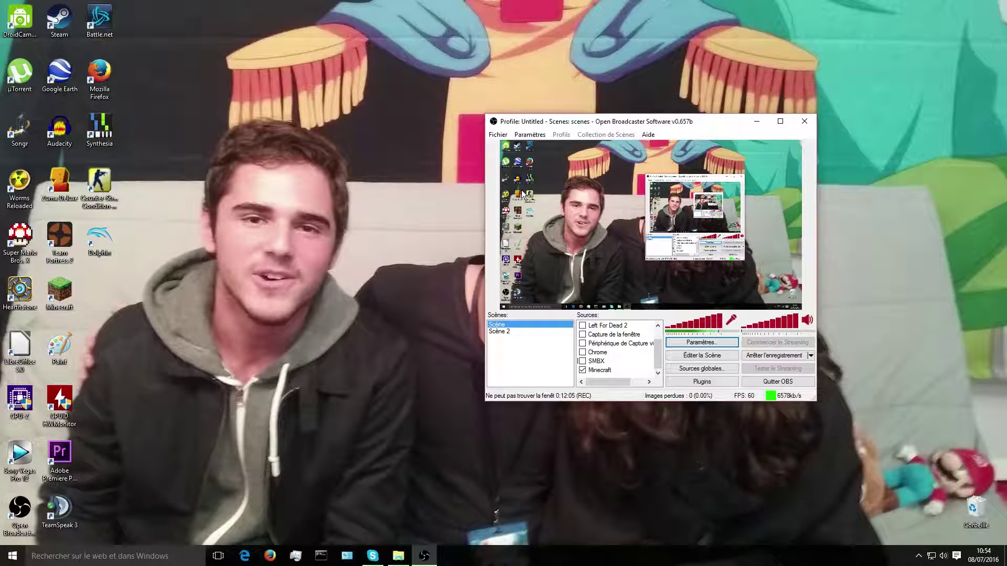